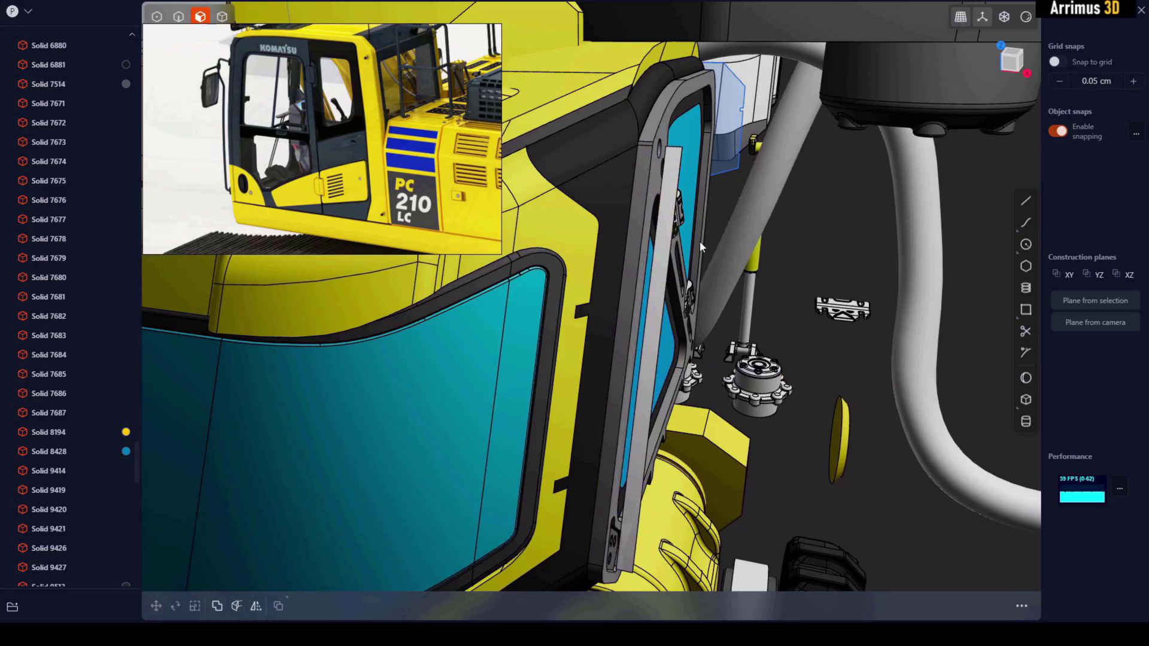
Examine the finished excavator cab and the armored character bust up close
left_click(676, 217)
scroll(680, 234, "up", 1)
scroll(677, 226, "up", 3)
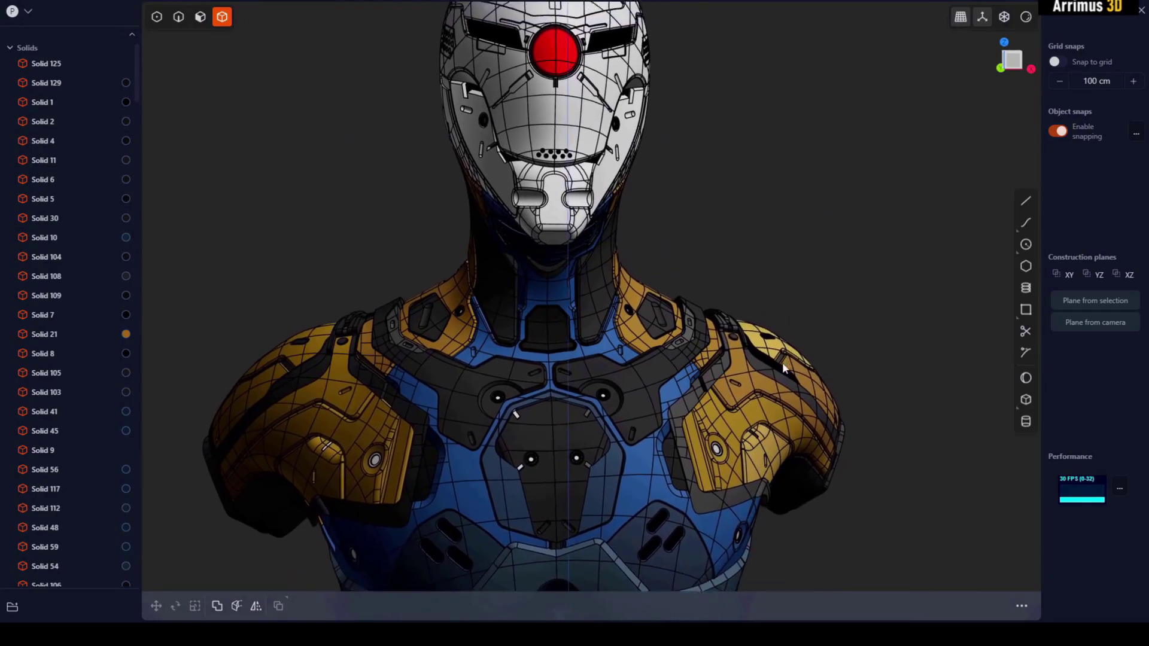
middle_click_drag(781, 361, 701, 382)
scroll(575, 186, "up", 5)
scroll(578, 191, "up", 2)
middle_click_drag(584, 140, 575, 309, "shift")
scroll(565, 217, "up", 2)
scroll(564, 220, "down", 2)
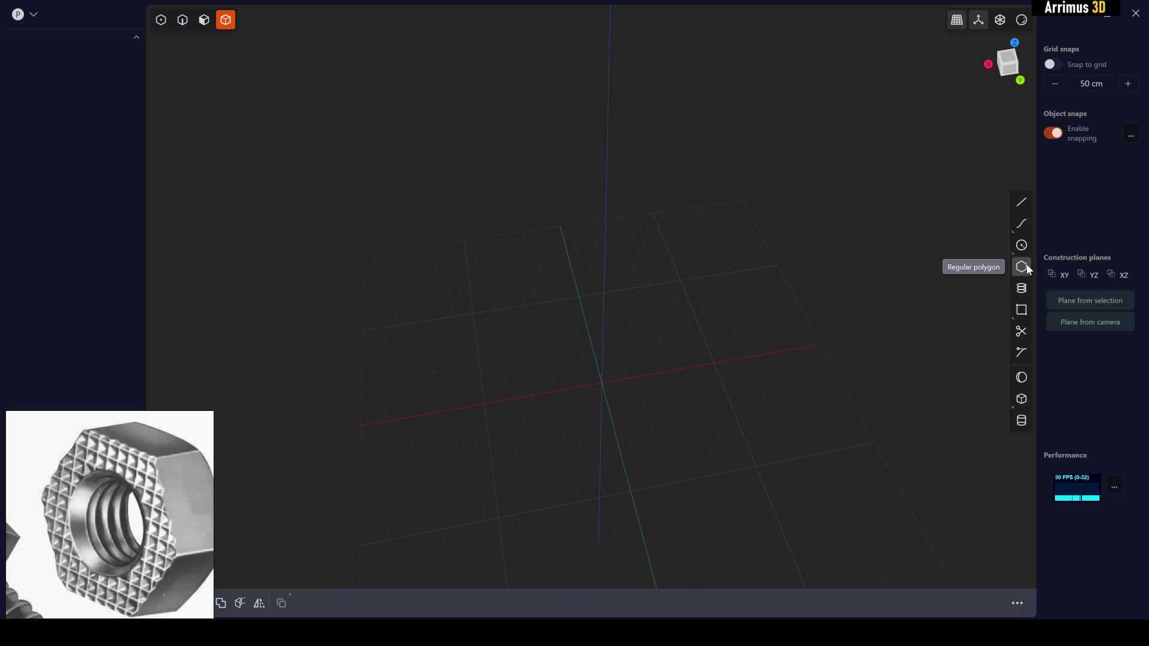
Draw a six-sided regular polygon centred on the origin with one vertex on the Y axis
left_click(1027, 268)
left_click(615, 378)
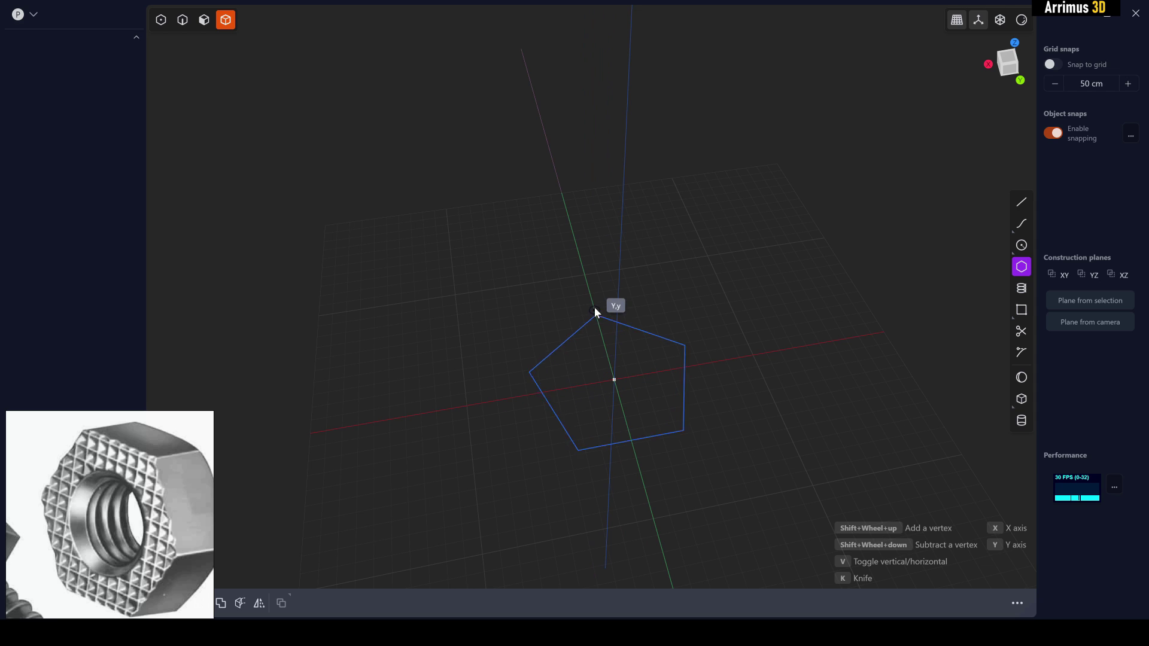
scroll(590, 300, "up", 1, "shift")
scroll(590, 299, "down", 2, "shift")
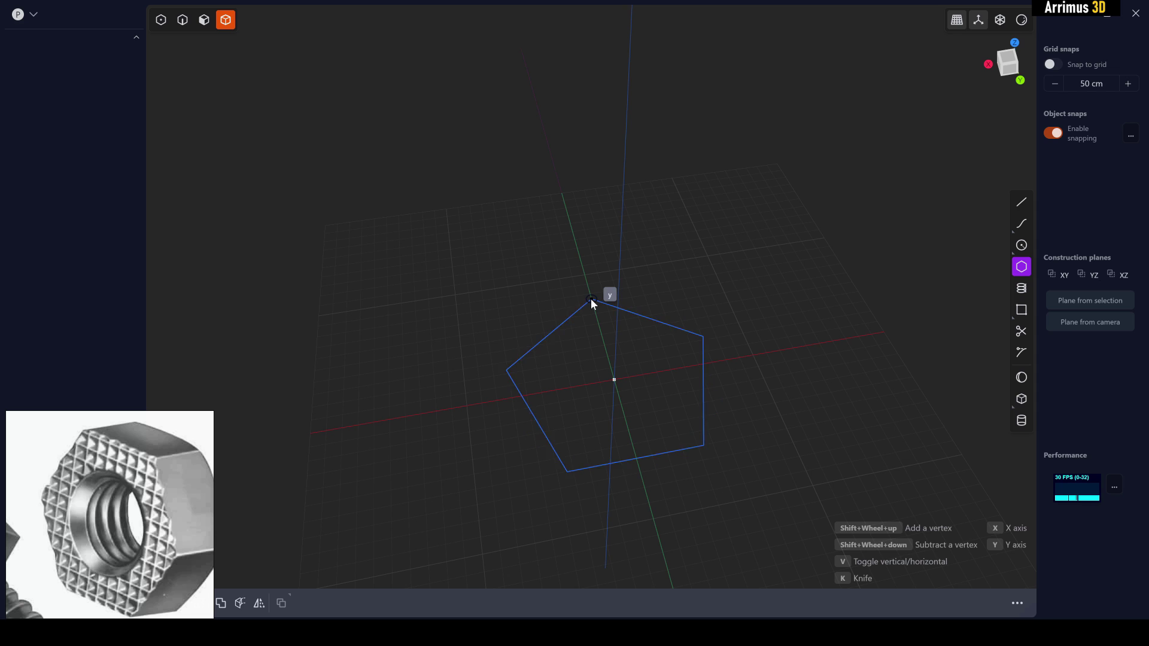
scroll(591, 299, "up", 2, "shift")
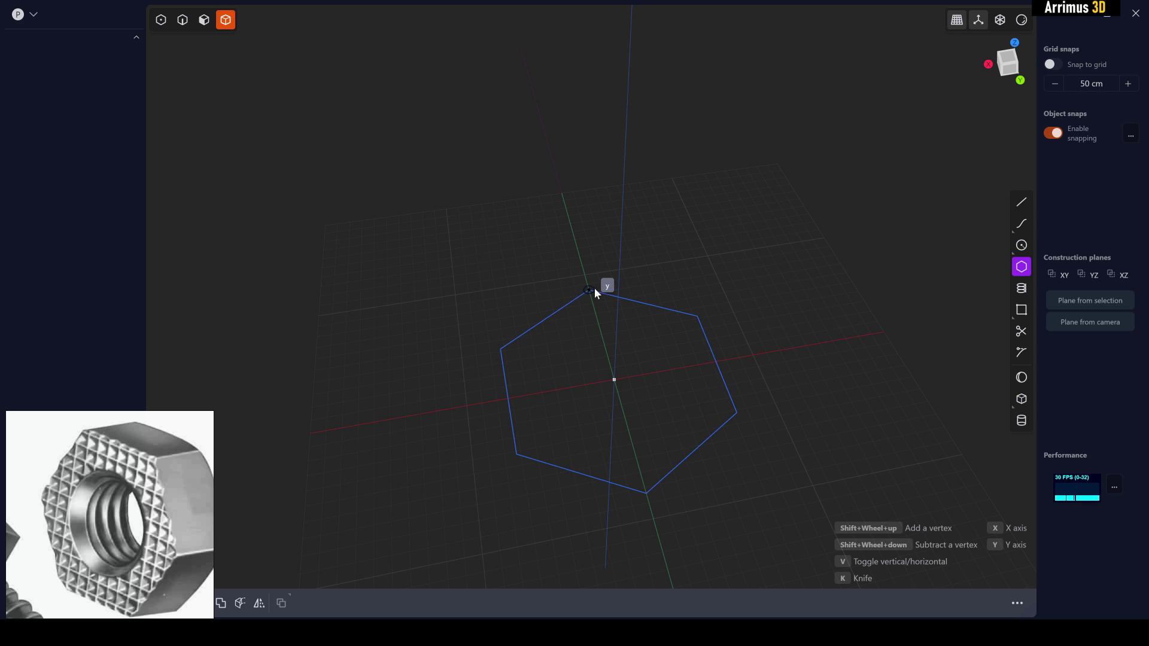
left_click(594, 288)
right_click_drag(763, 364, 854, 357)
left_click(854, 335)
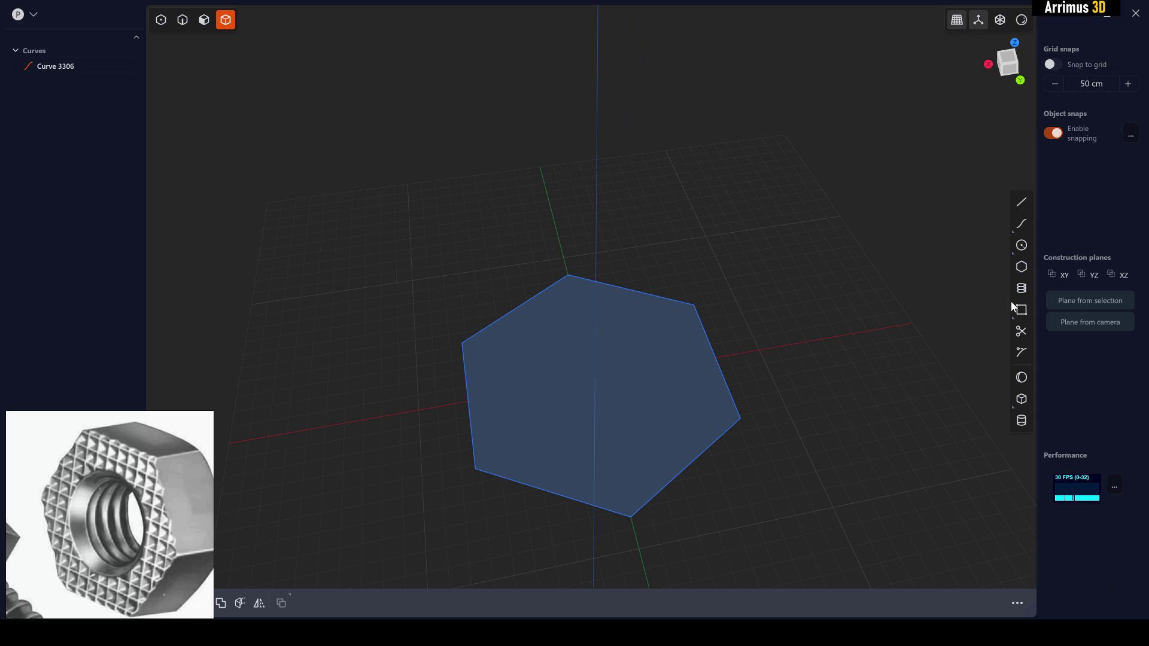
Draw a centre circle with a radius of about 210 cm at the origin, inside the hexagon
left_click(1021, 245)
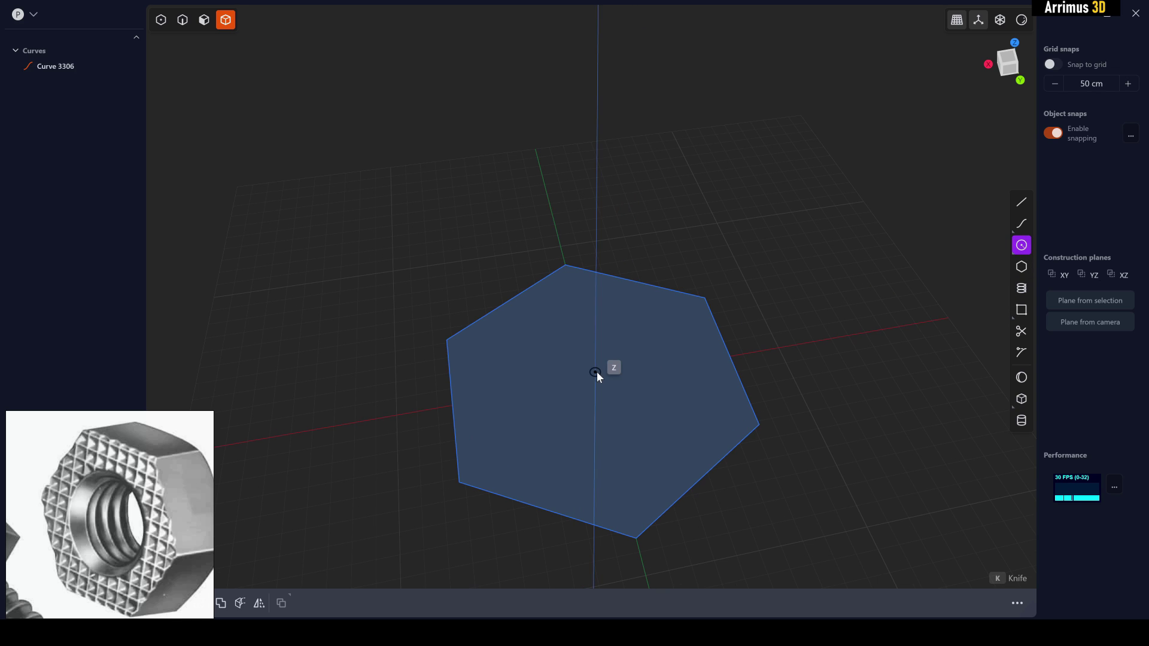
left_click(595, 375)
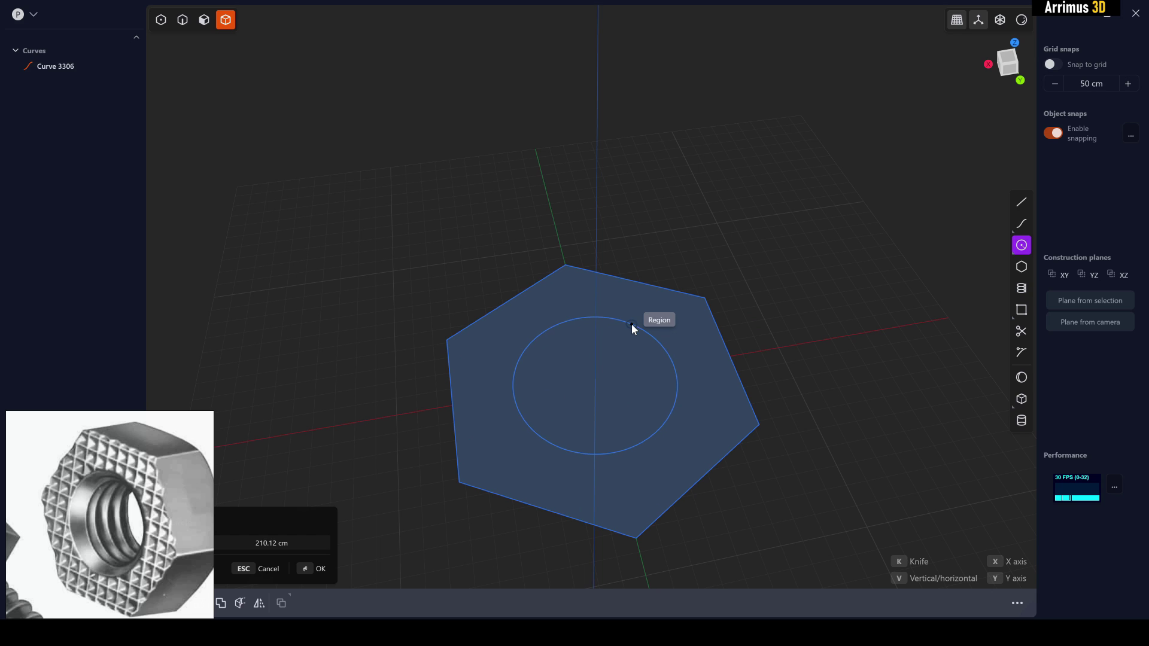
left_click(631, 324)
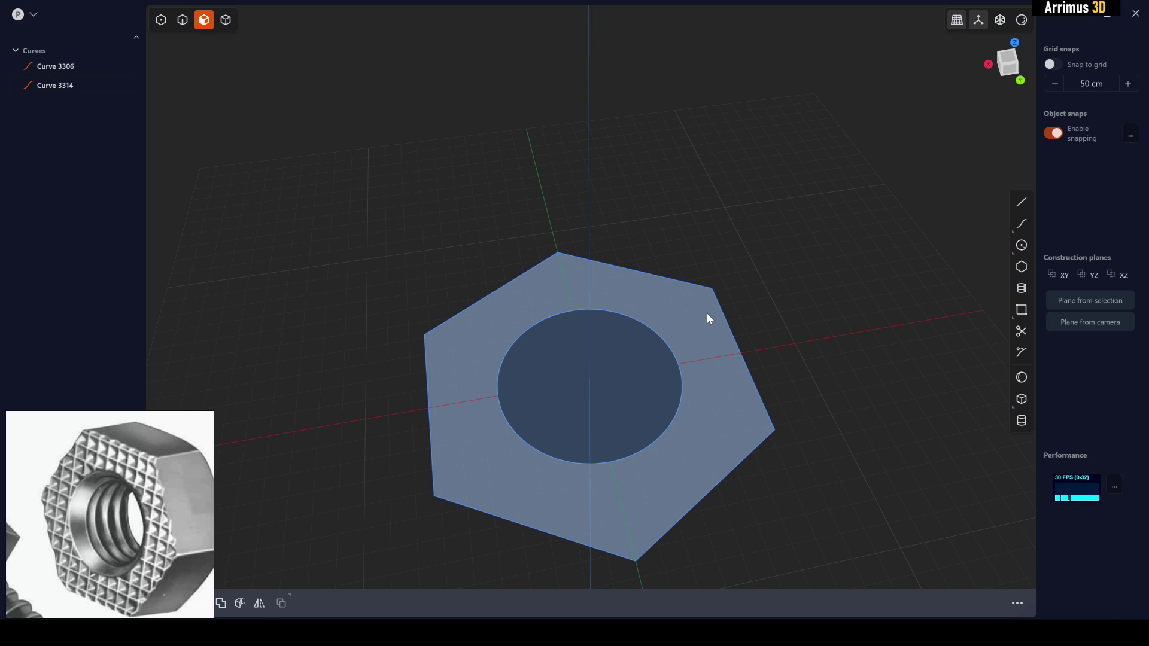
Extrude the region between the hexagon and the circle upward by about 254 cm
left_click(702, 313)
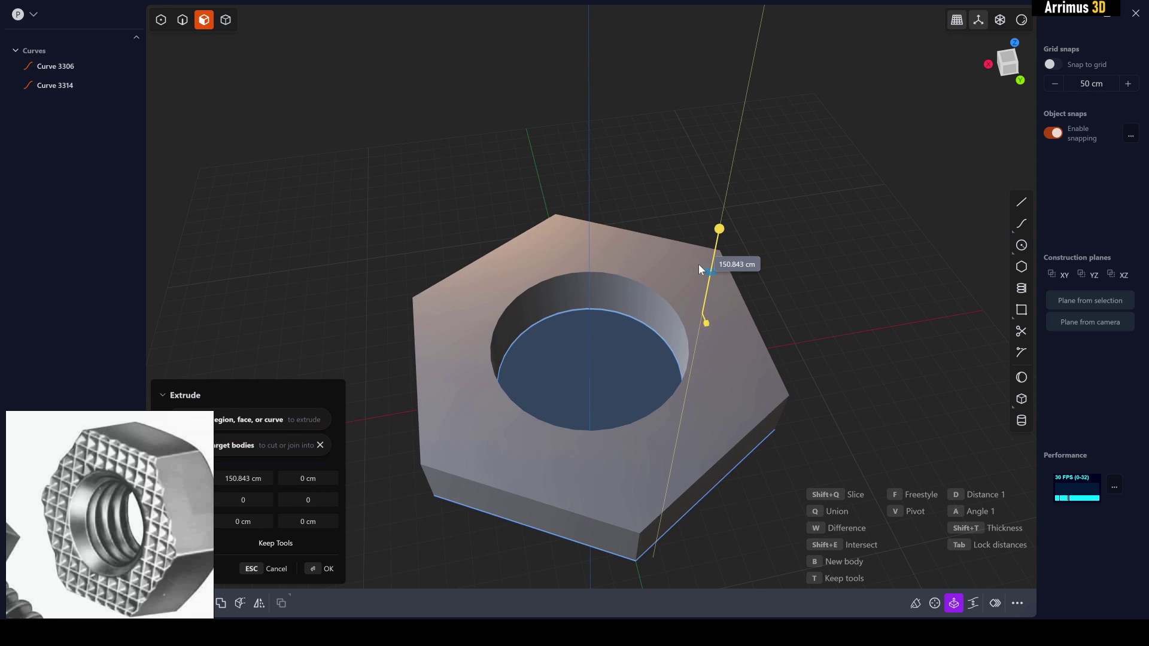
left_click(693, 235)
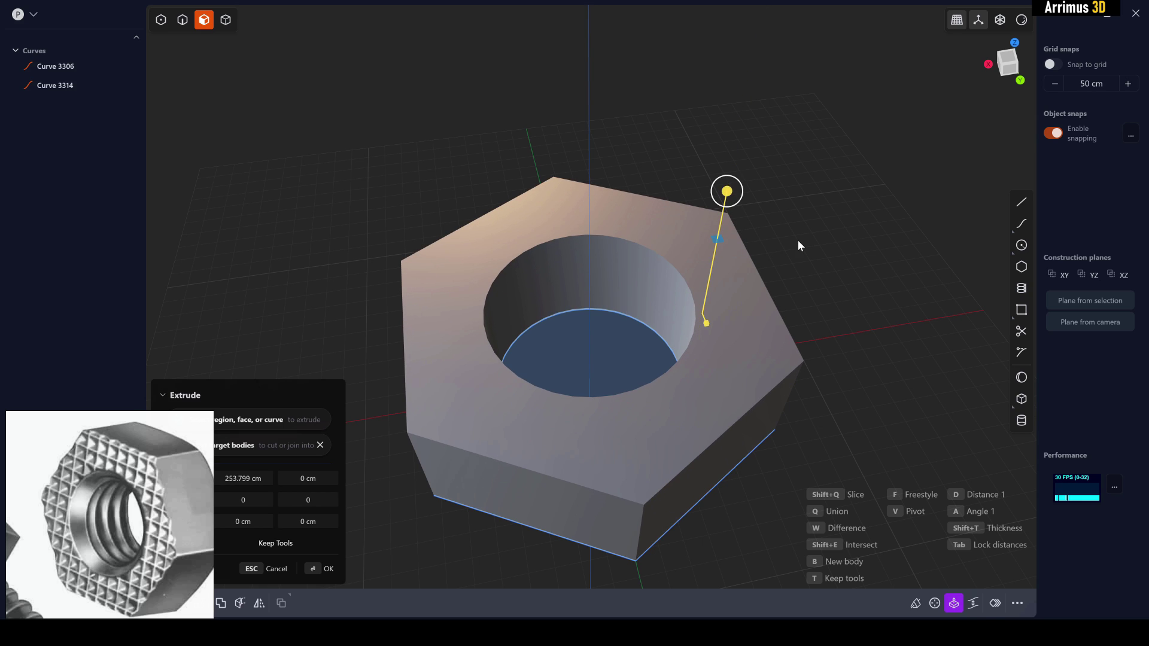
key("Return")
left_click(878, 248)
middle_click_drag(837, 289, 859, 284)
Delete the hexagon and circle curves, keeping only the extruded nut solid
key("2")
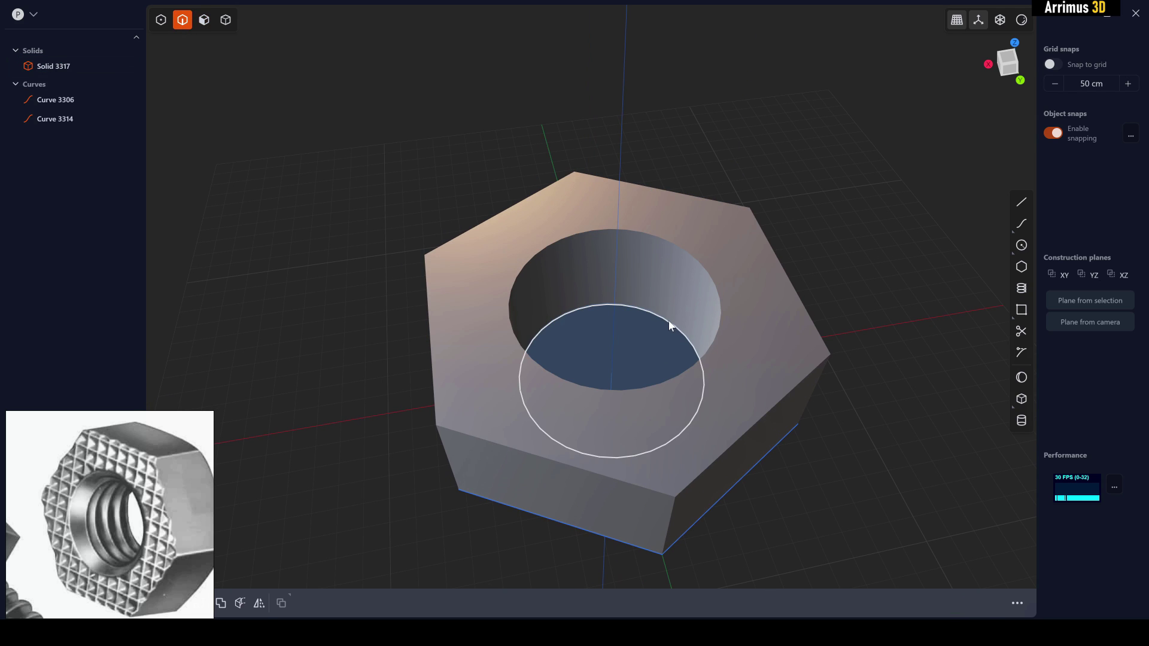
left_click(773, 449)
key("Delete")
mouse_move(724, 361)
middle_mouse_down()
mouse_move(711, 221)
mouse_move(722, 379)
middle_mouse_up()
left_click(711, 221)
key("Delete")
Chamfer the upper and lower circular edges of the nut's hole by about 49 cm
left_click(694, 292)
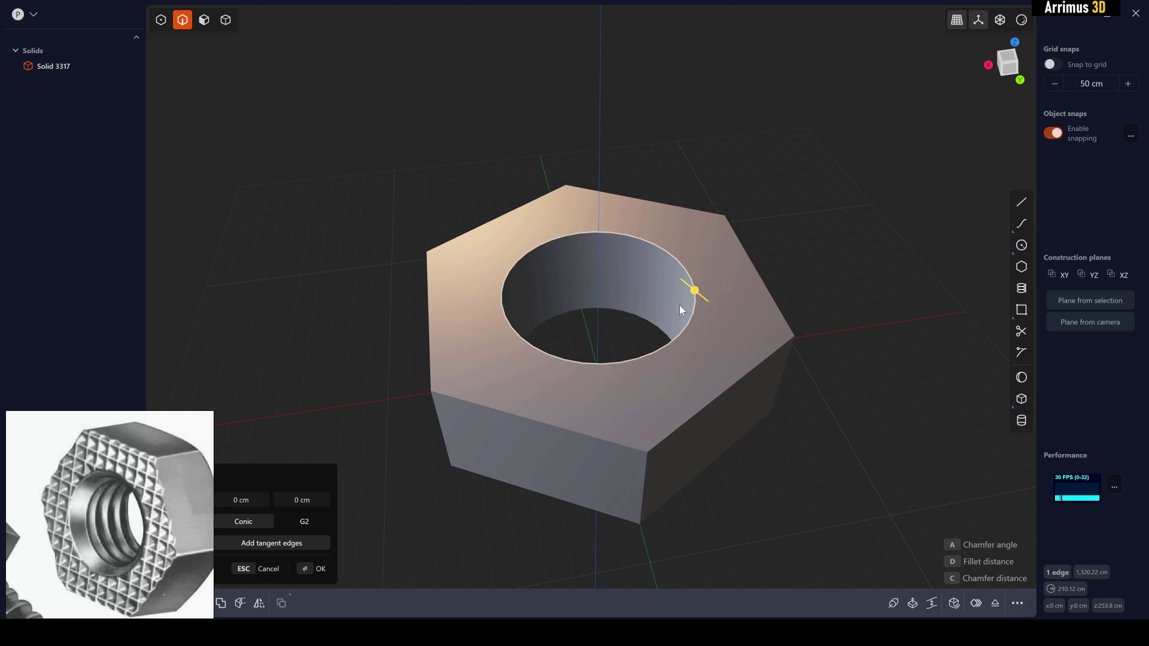
left_click(644, 319, "shift")
scroll(678, 290, "up", 1)
scroll(678, 290, "up", 1)
key("c")
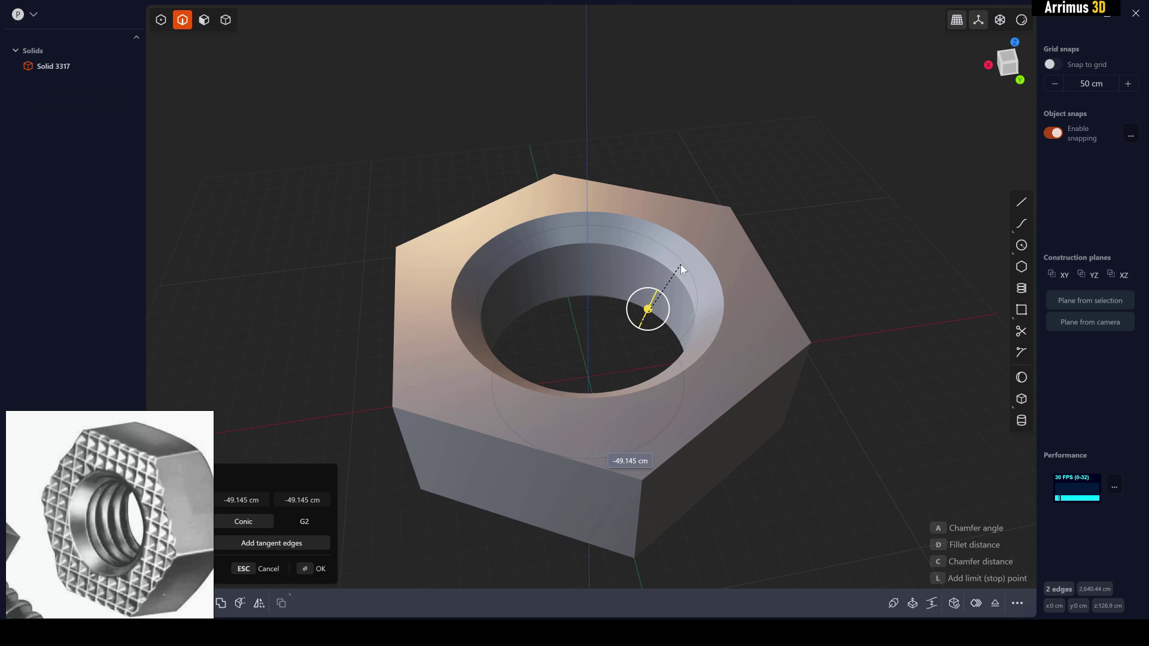
left_click(680, 265)
right_click(738, 247)
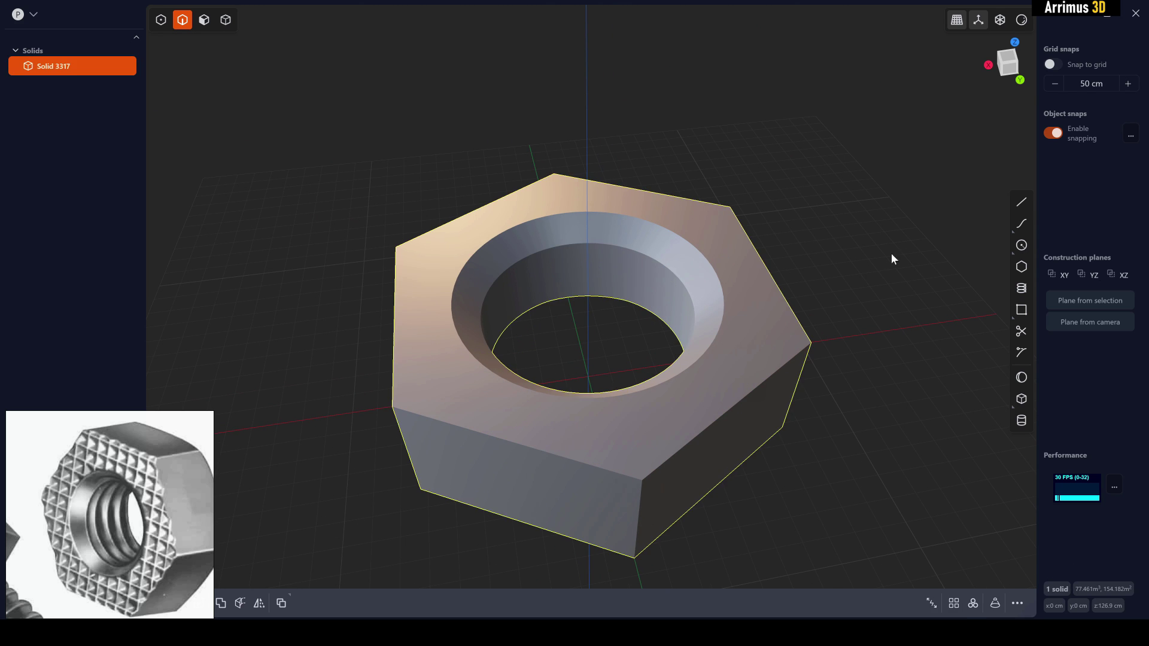
left_click(892, 253)
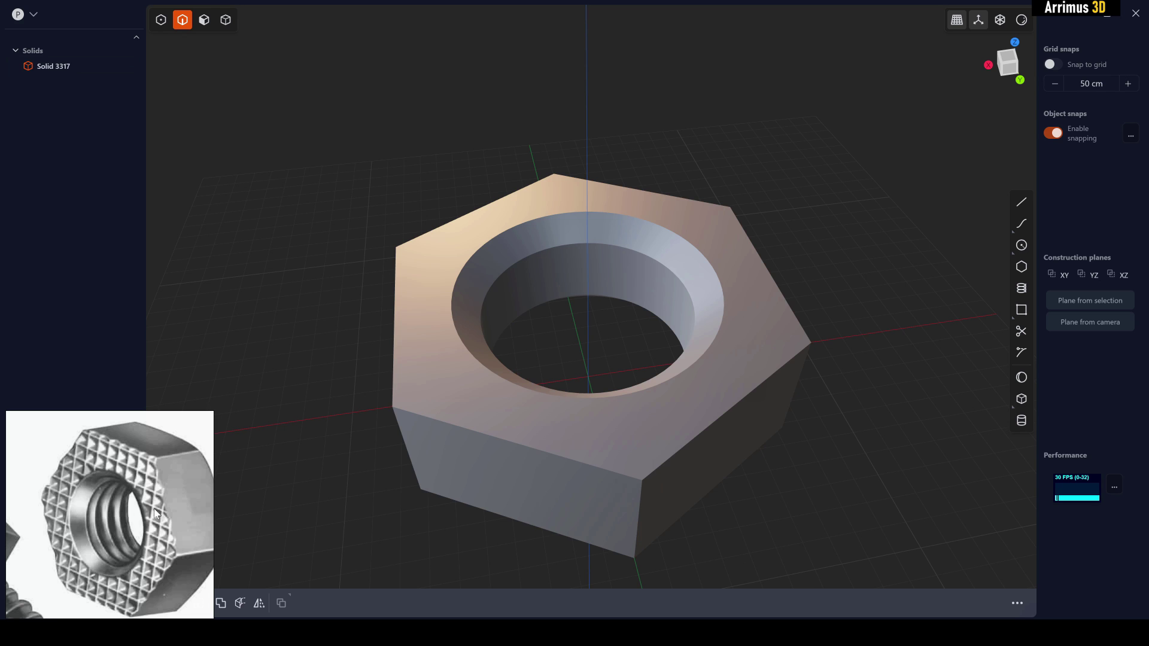
Examine the nut with its edges shown and the knurled pyramid pattern in the reference photo
middle_click_drag(401, 433, 641, 333)
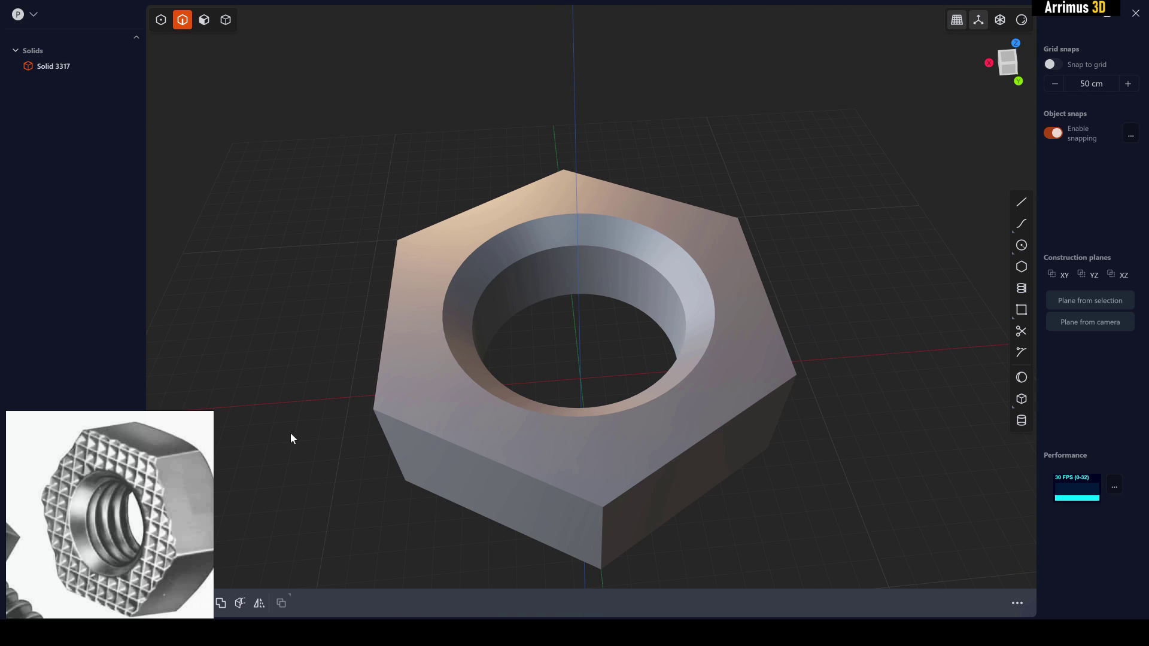
middle_click_drag(829, 389, 716, 355, "shift")
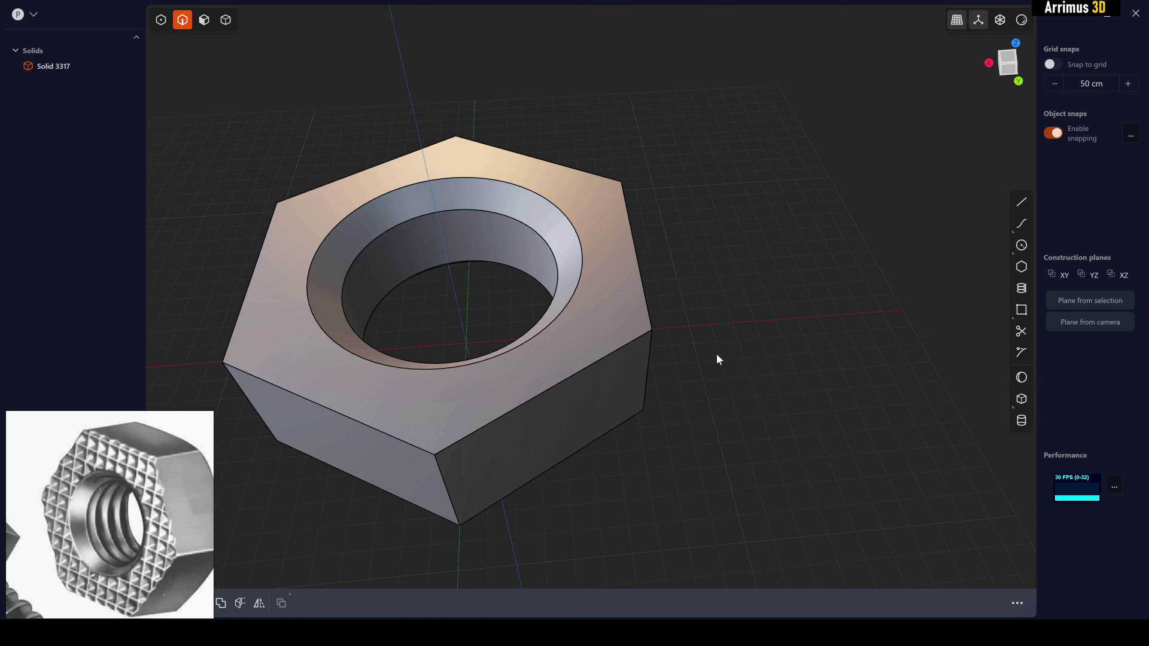
scroll(717, 354, "down", 1)
scroll(110, 472, "up", 7)
scroll(134, 490, "down", 3)
middle_click_drag(88, 478, 132, 518)
scroll(133, 526, "up", 5)
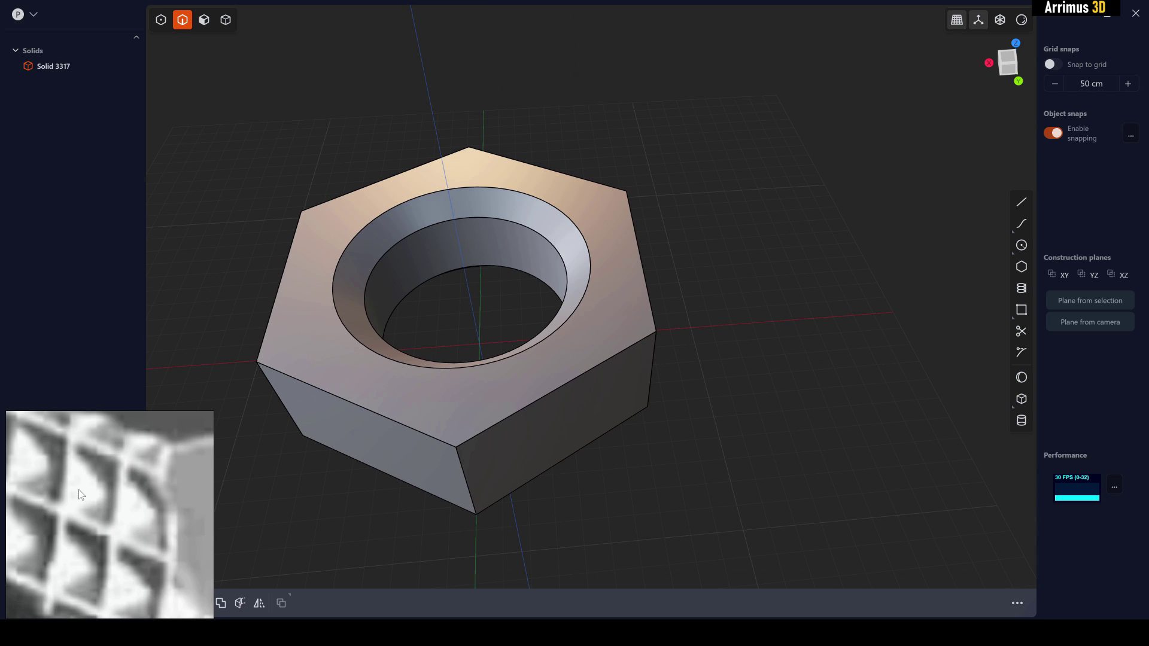
scroll(102, 473, "down", 2)
Draw a square with sides of about 70 cm on the ground beside the nut and isolate it
middle_click_drag(729, 376, 599, 427)
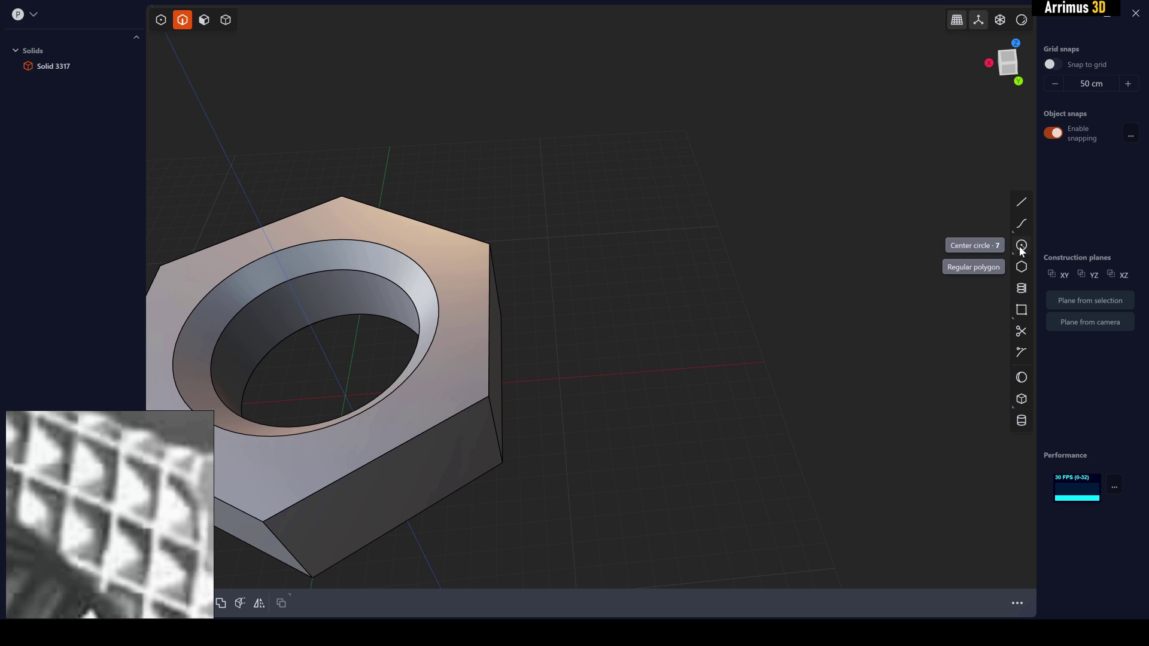
left_click(1022, 310)
left_click(615, 392)
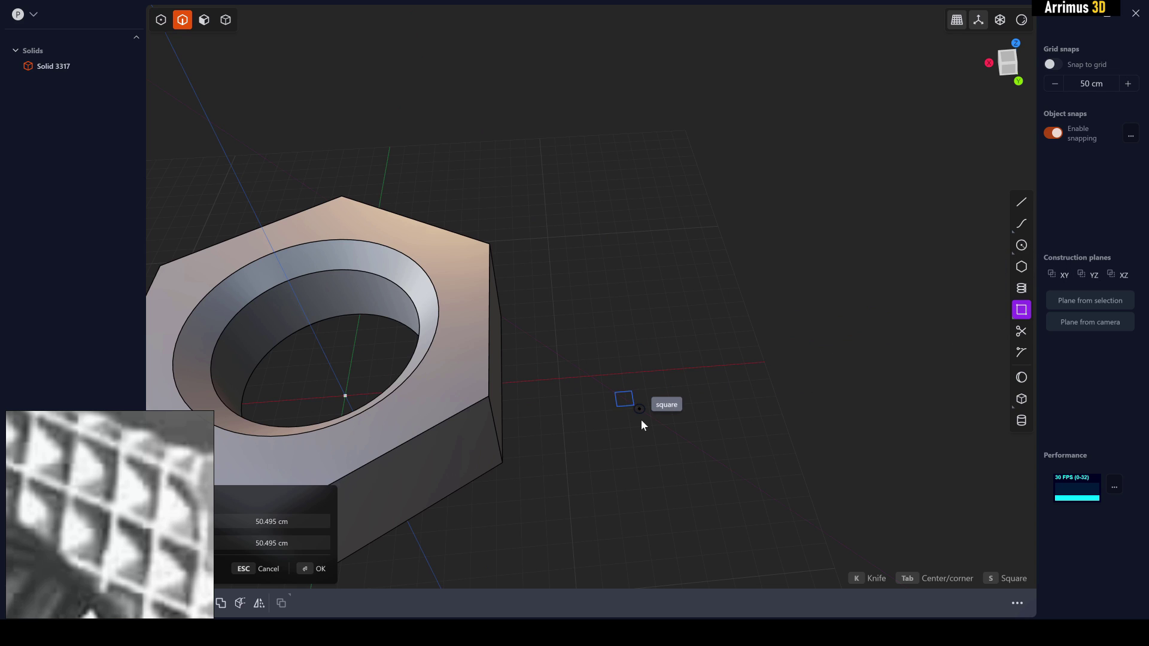
left_click(644, 422)
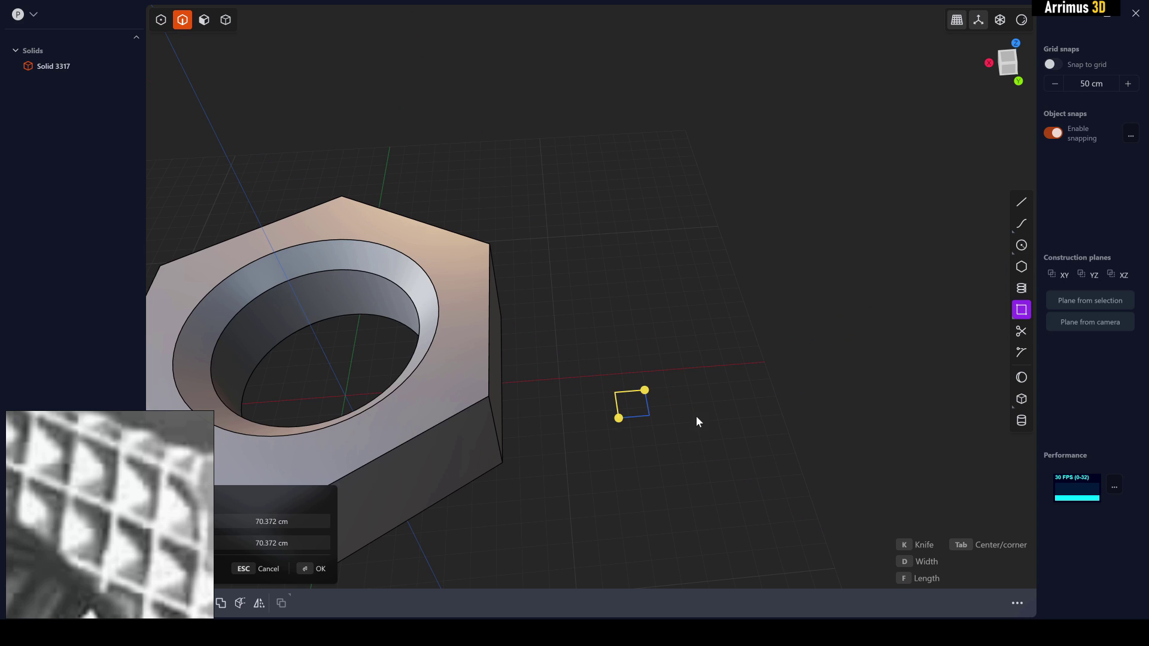
middle_click_drag(695, 432, 695, 336)
scroll(689, 398, "up", 1)
key("slash")
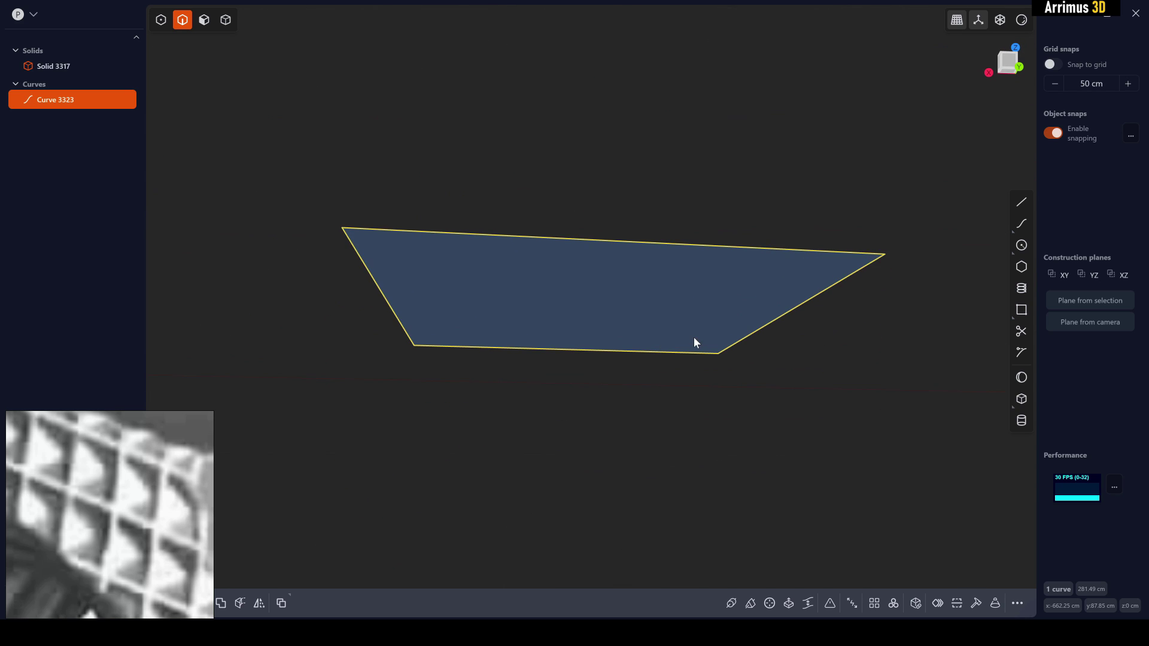
Duplicate the square about 35 cm down along Z and scale the copy uniformly to a perimeter of about 59 cm
scroll(701, 326, "down", 2)
scroll(701, 326, "down", 2)
key("shift+d")
key("z")
left_click(682, 440)
middle_click_drag(805, 397, 751, 382)
key("s")
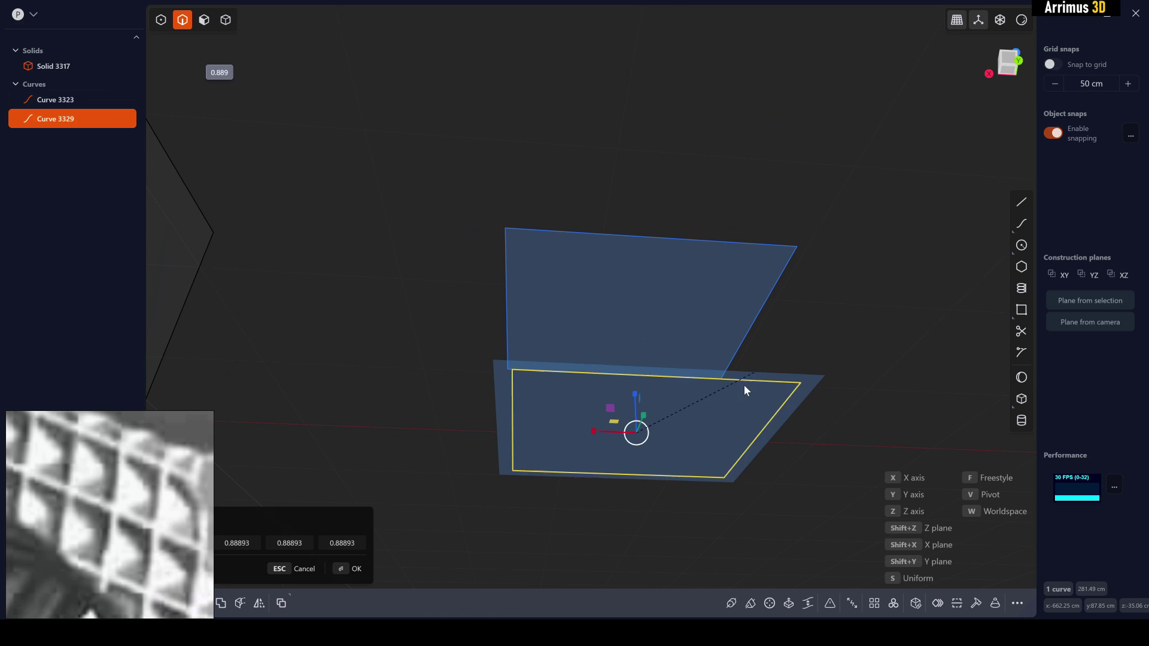
left_click(671, 434)
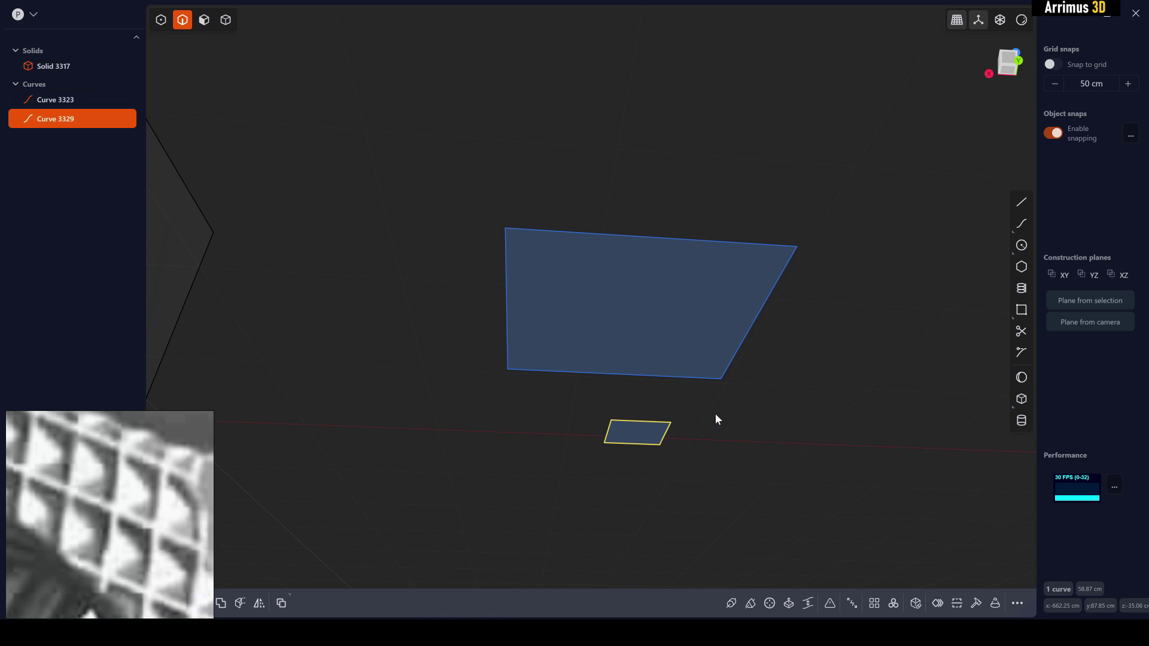
Loft between the large square and the small square below it
left_click_drag(840, 192, 623, 442)
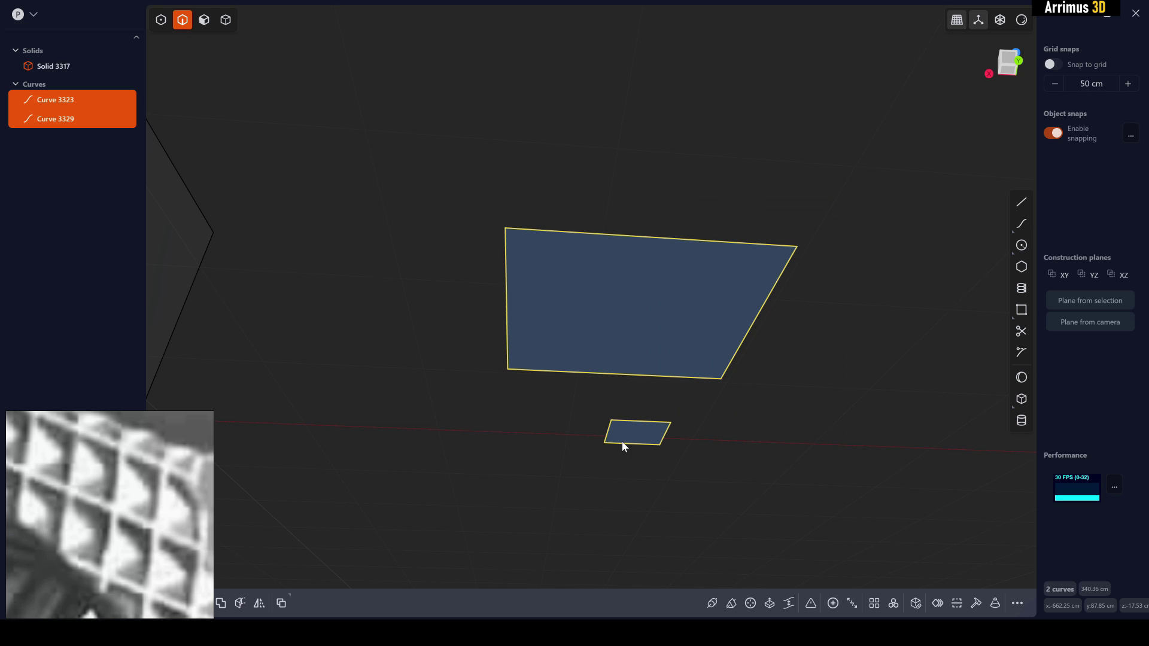
key("l")
right_click(754, 447)
left_click(821, 427)
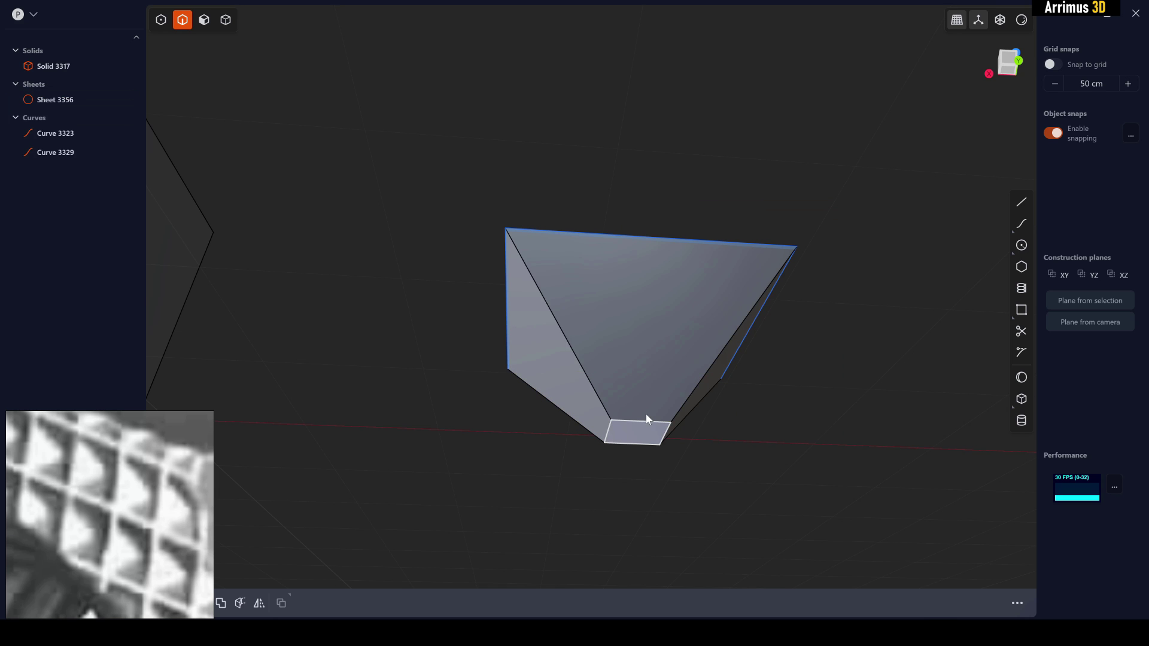
Delete the two square curves and cap the lofted sheet's openings to turn it into a solid
middle_click_drag(716, 220, 792, 279)
key("4")
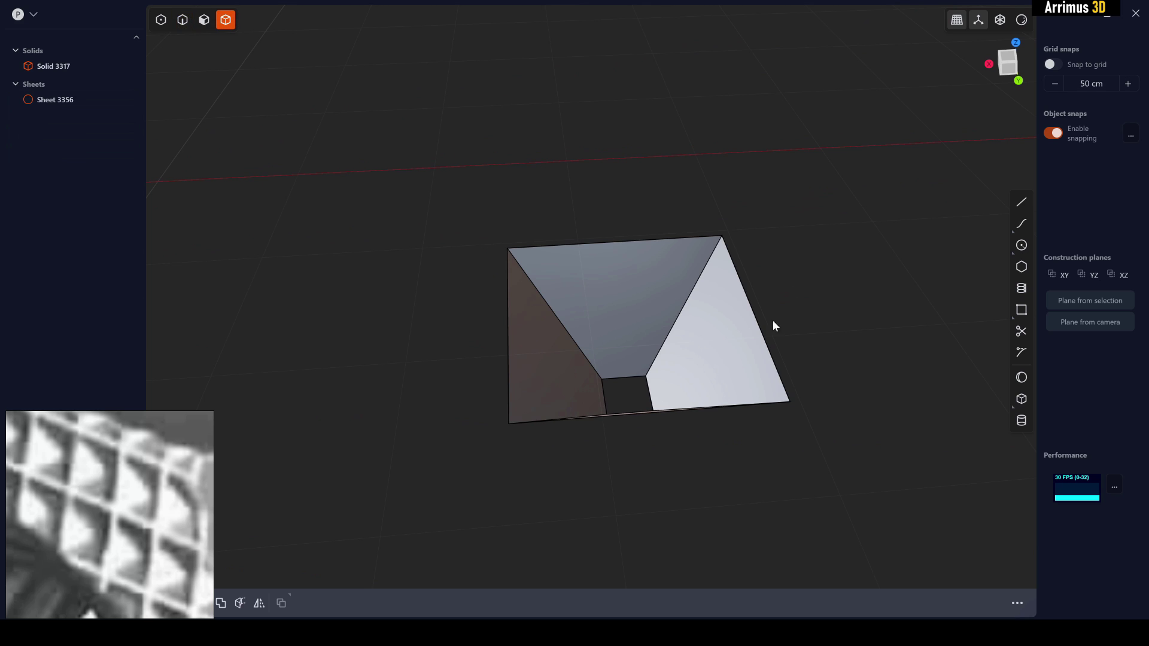
left_click(728, 335)
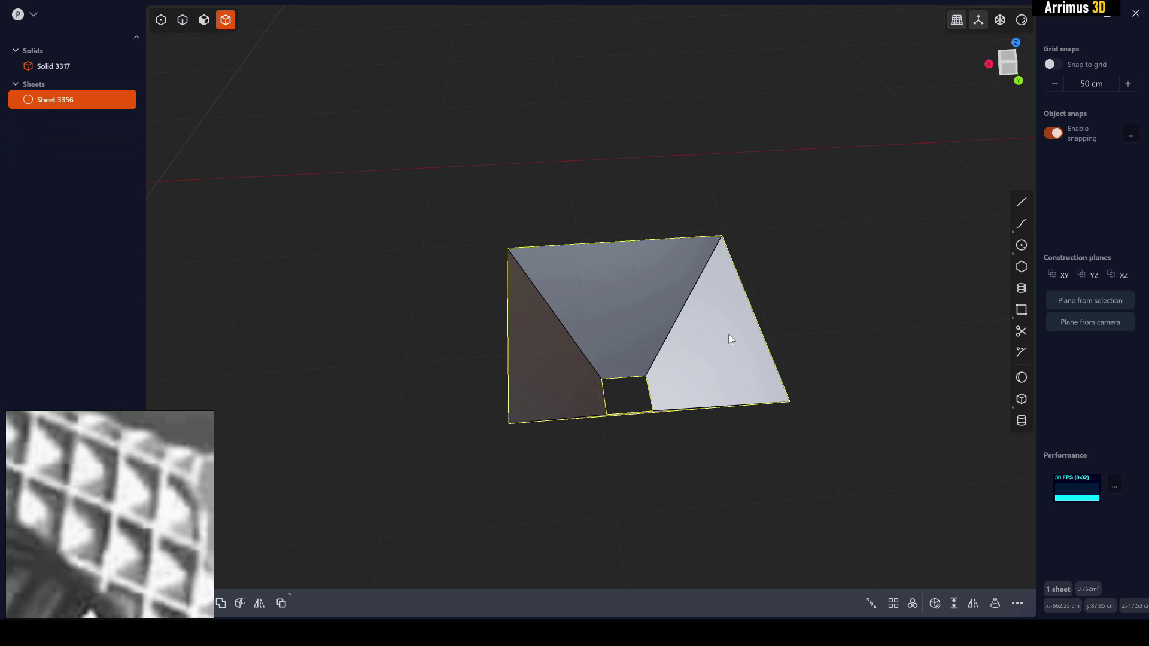
left_click(935, 611)
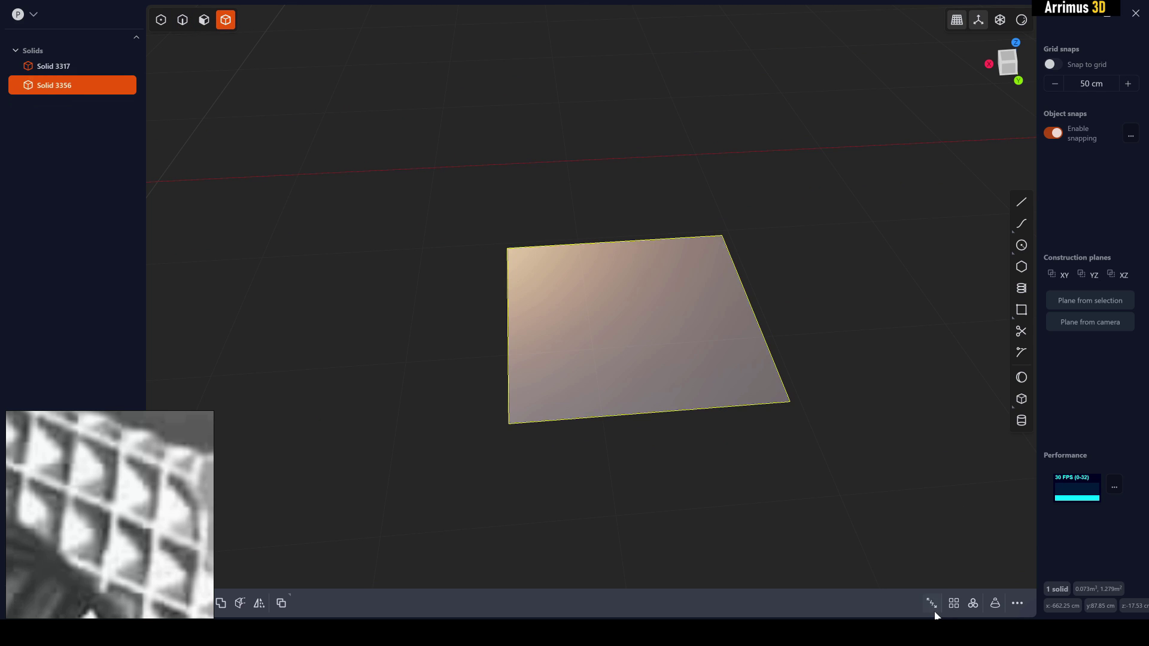
left_click(886, 486)
Create a rectangular array of 24 instances of the tapered solid along the X axis
middle_click_drag(691, 511, 687, 360)
left_click(548, 400)
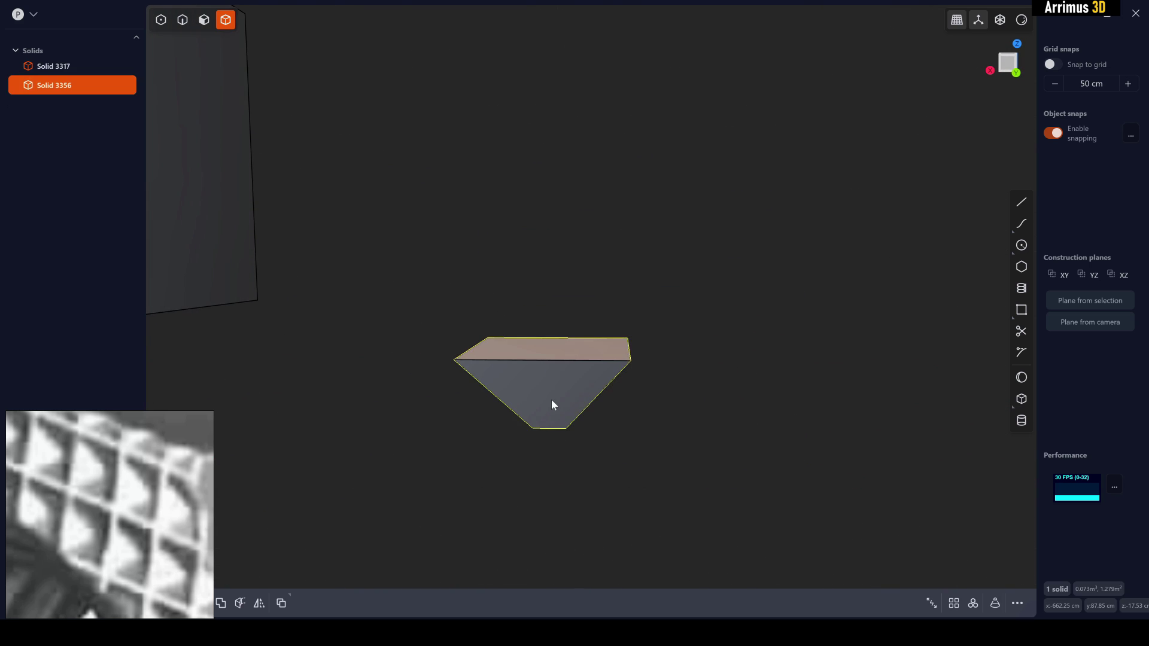
middle_click_drag(548, 400, 786, 481)
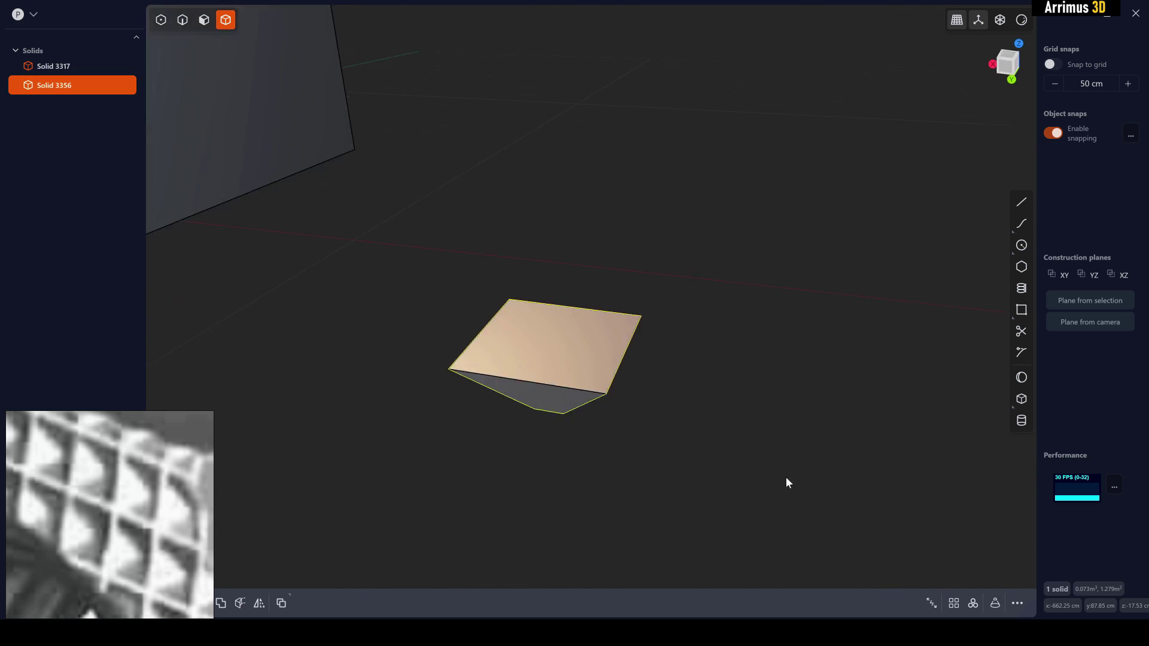
left_click(953, 604)
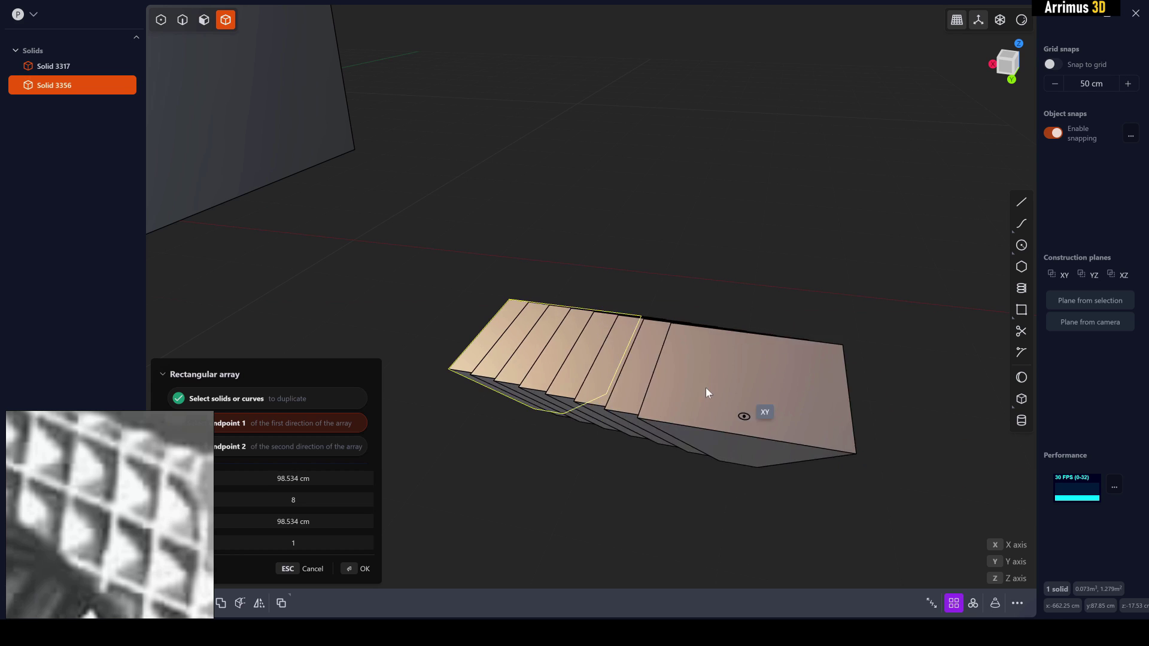
left_click(794, 415)
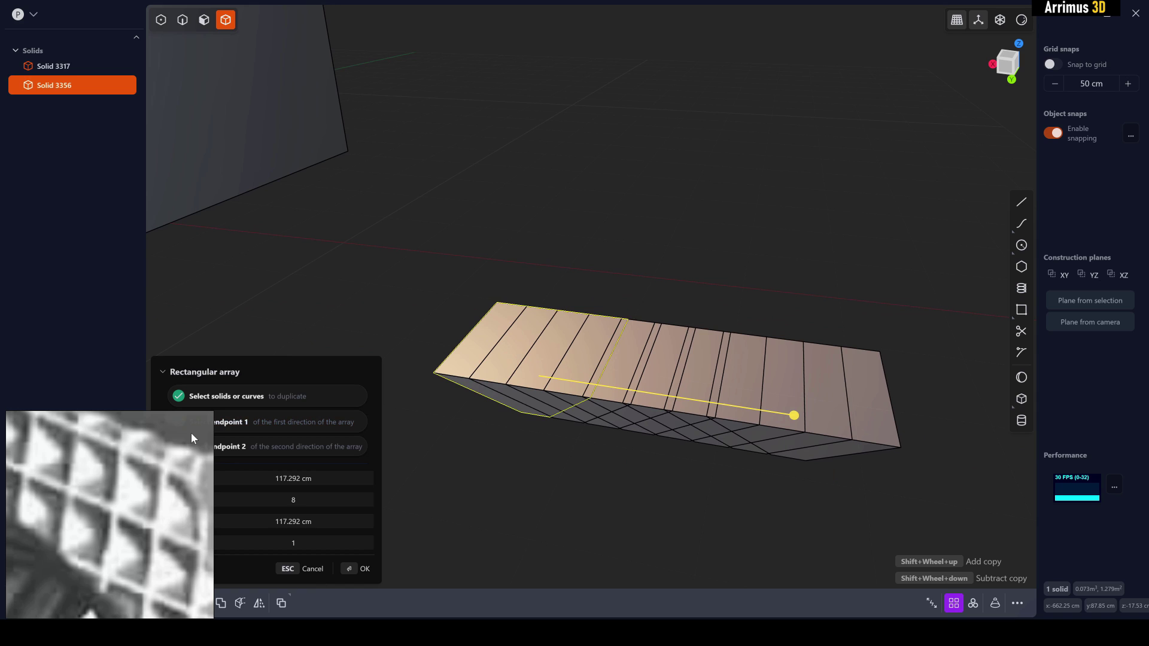
left_click_drag(212, 413, 132, 452)
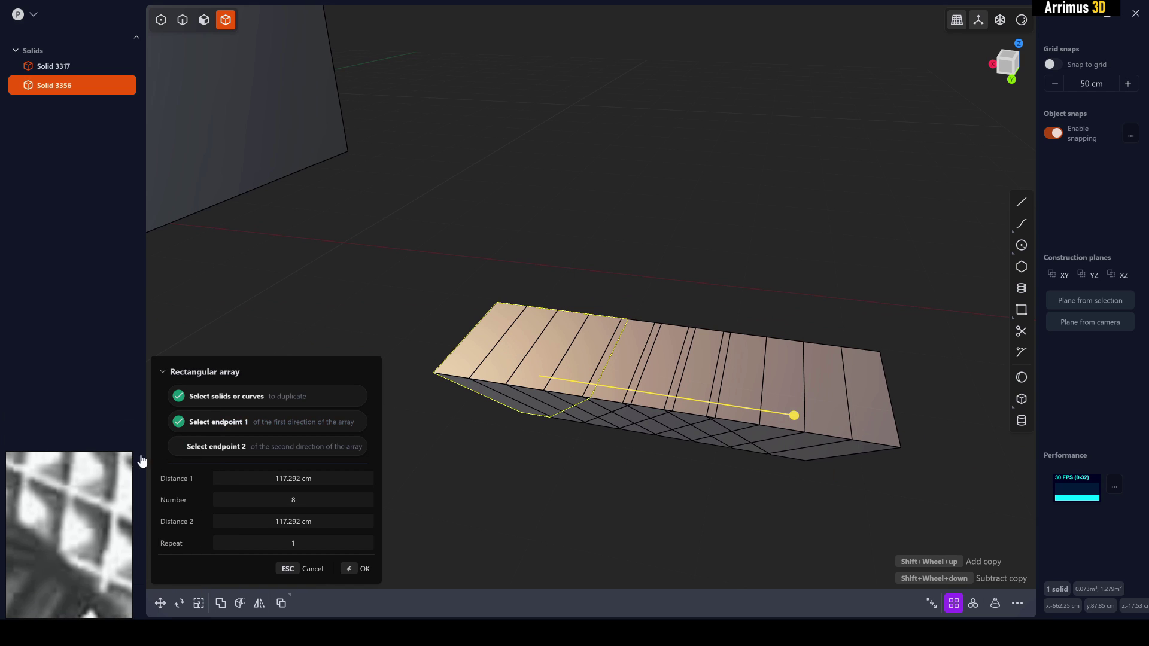
left_click(274, 499)
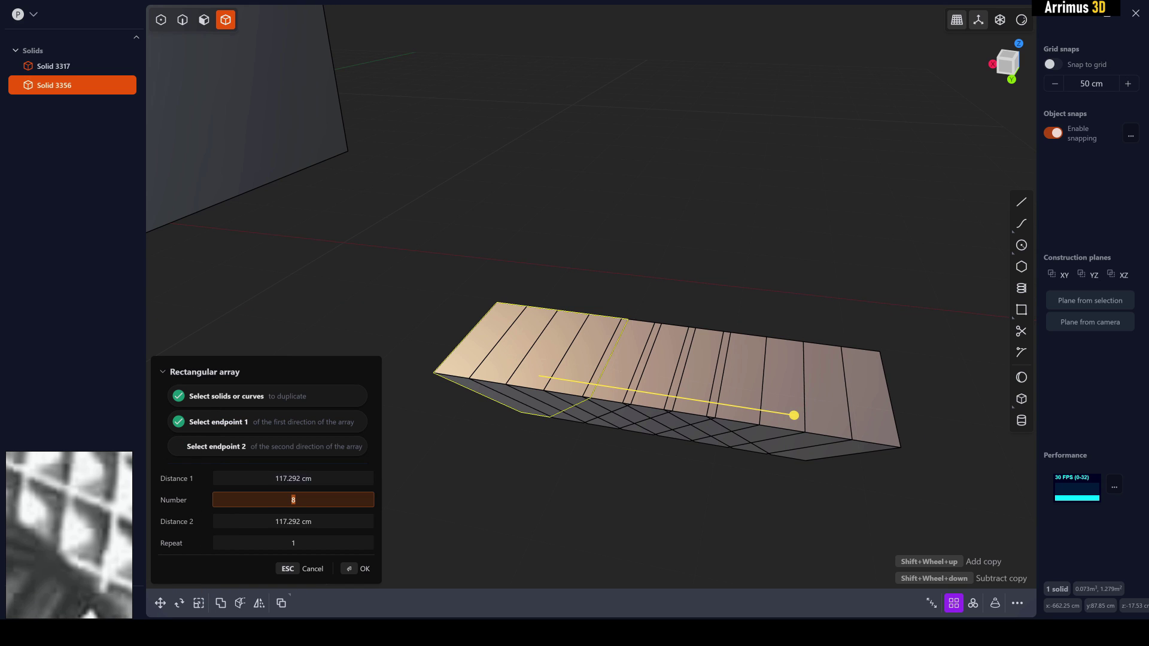
key("Return")
Set the array's first distance to 1600 cm and finish the row of tapered solids
left_click_drag(310, 482, 307, 482)
left_click(312, 481)
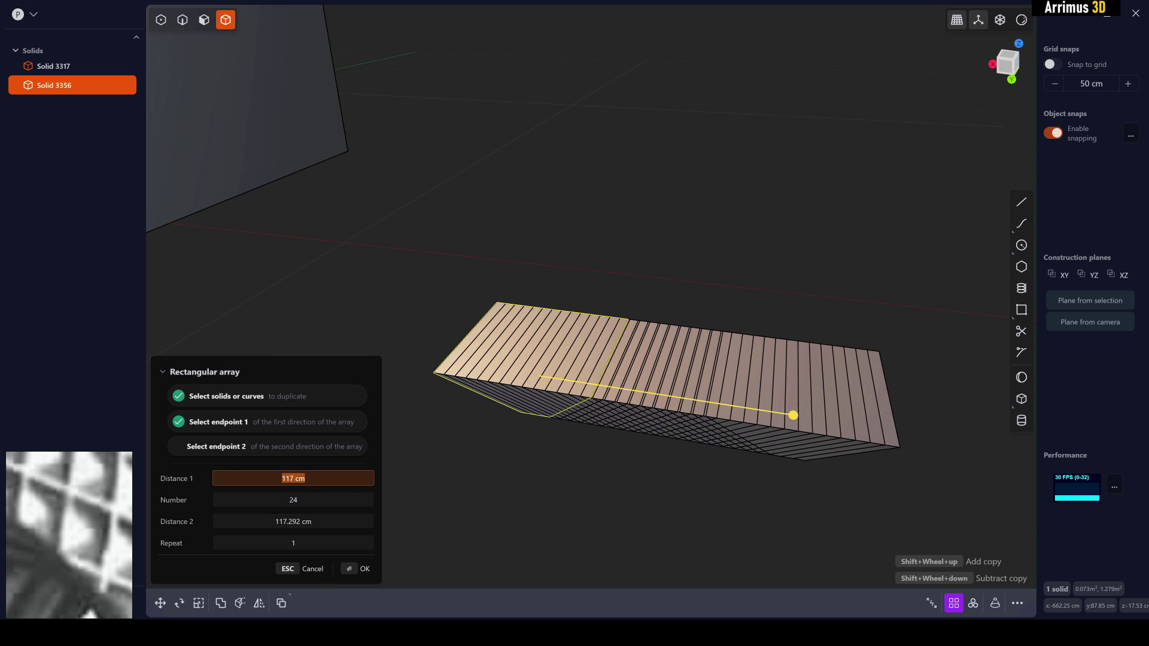
type("55")
key("BackSpace")
key("BackSpace")
type("1600")
key("Return")
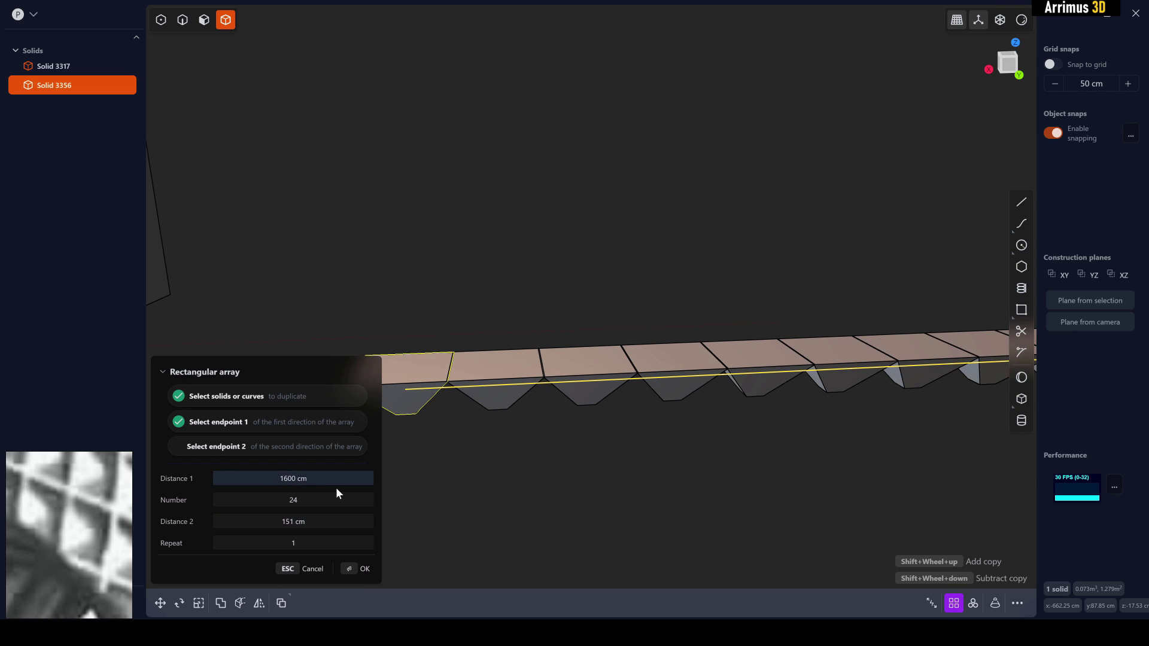
left_click(359, 575)
Array the whole row along the Y axis over a distance of 1600 cm with 24 instances
middle_click_drag(479, 423, 733, 458)
left_click(955, 605)
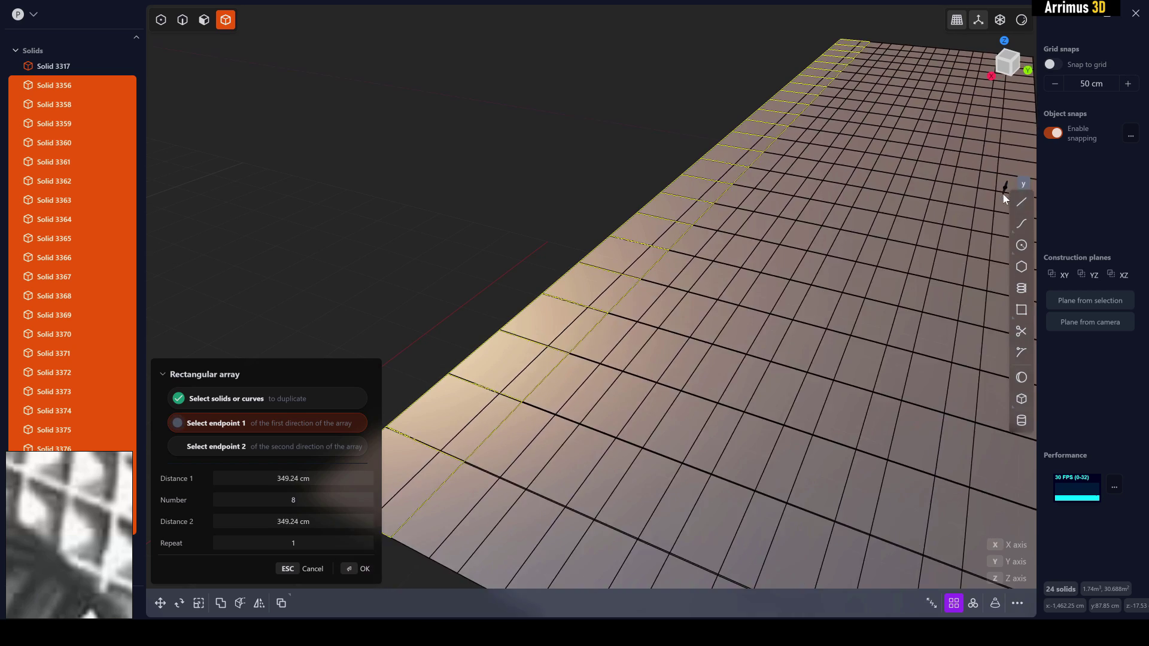
scroll(888, 262, "down", 3)
middle_click_drag(891, 272, 736, 232)
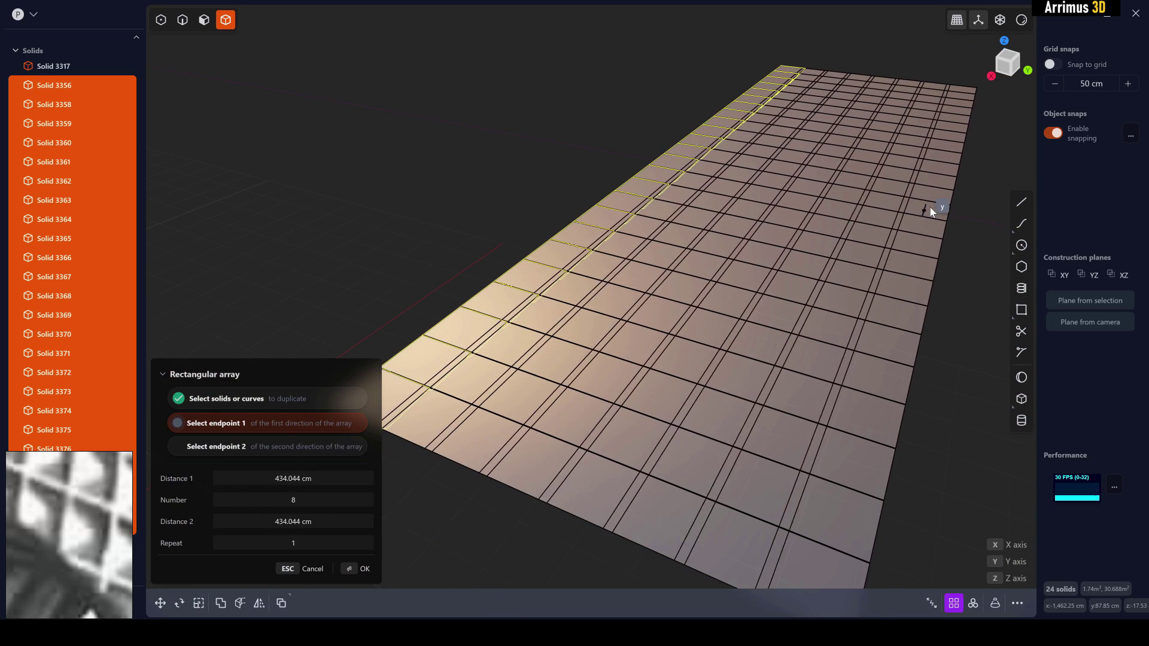
left_click(933, 210)
key("Tab")
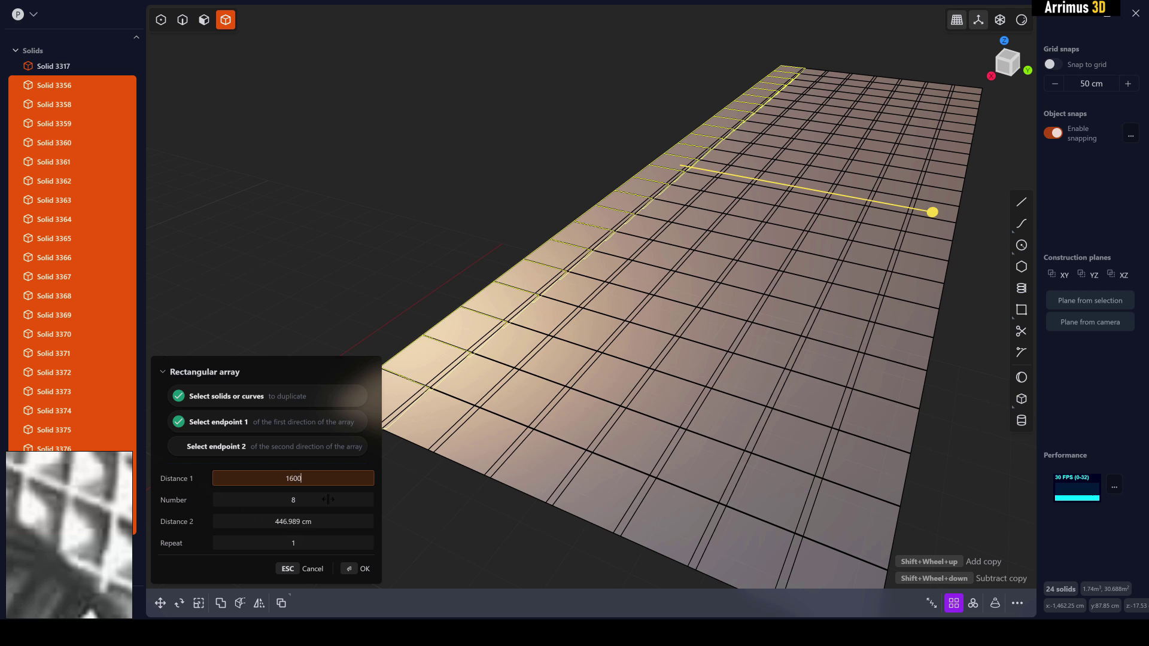
key("Tab")
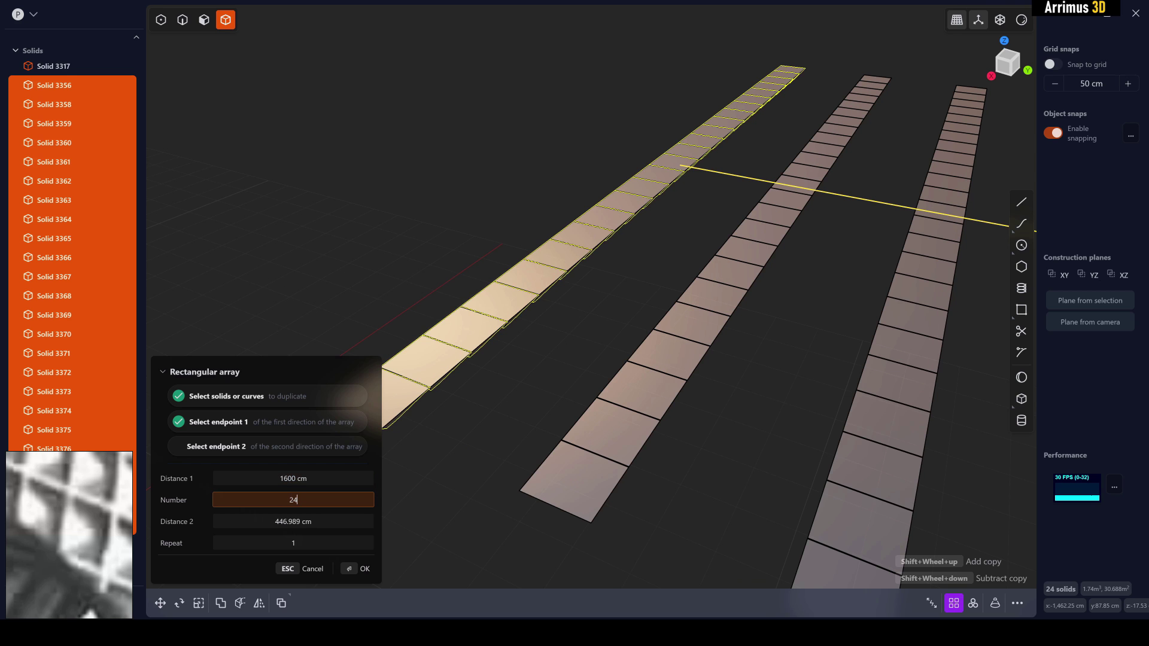
key("Return")
middle_click_drag(686, 277, 702, 298)
key("Return")
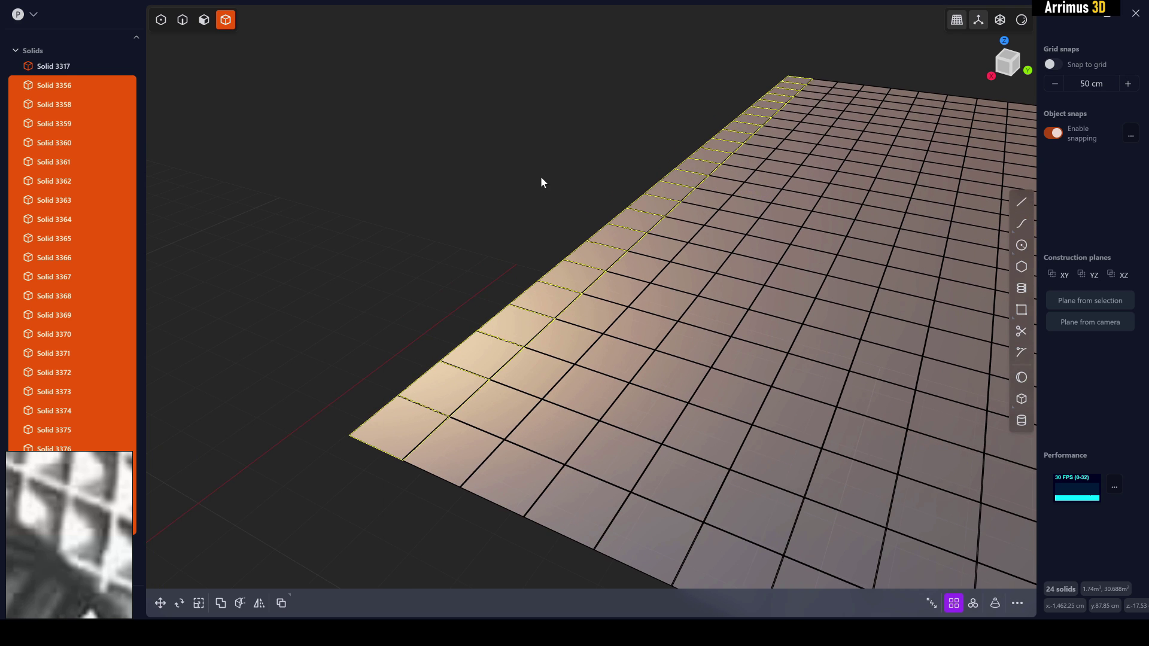
Deselect the row of solids and enlarge the reference photo window so the whole nut can be compared
middle_click_drag(768, 285, 659, 230)
scroll(764, 259, "down", 3)
scroll(659, 231, "down", 3)
left_click(872, 223)
middle_click_drag(871, 222, 791, 291)
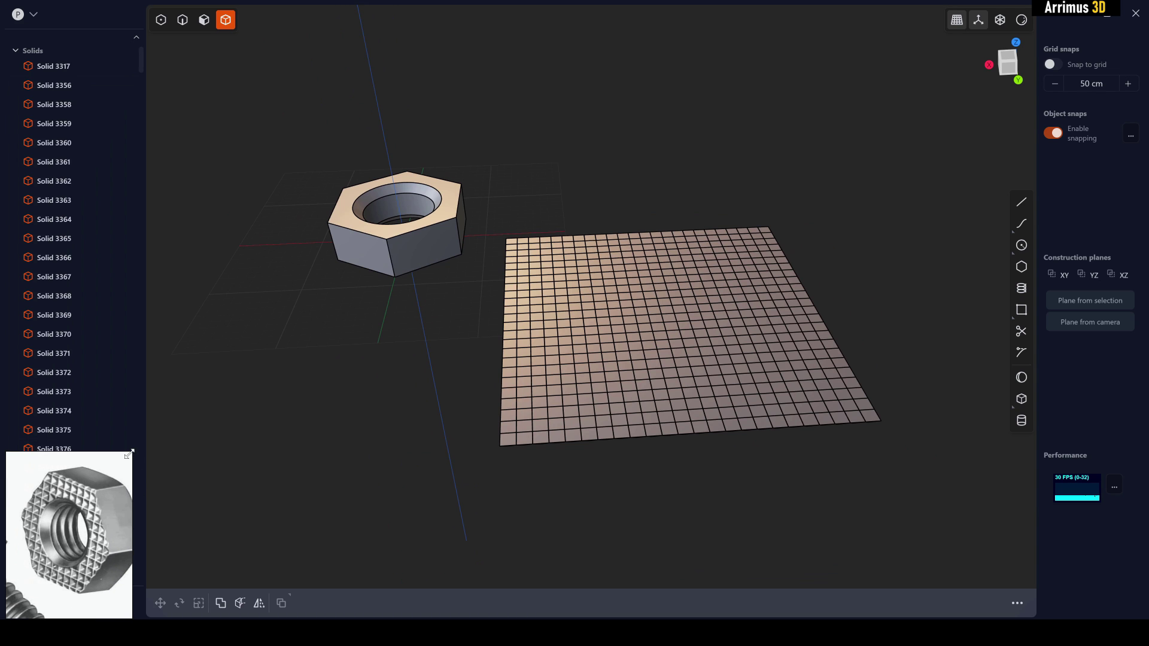
left_click_drag(129, 452, 232, 381)
middle_click_drag(723, 318, 897, 526)
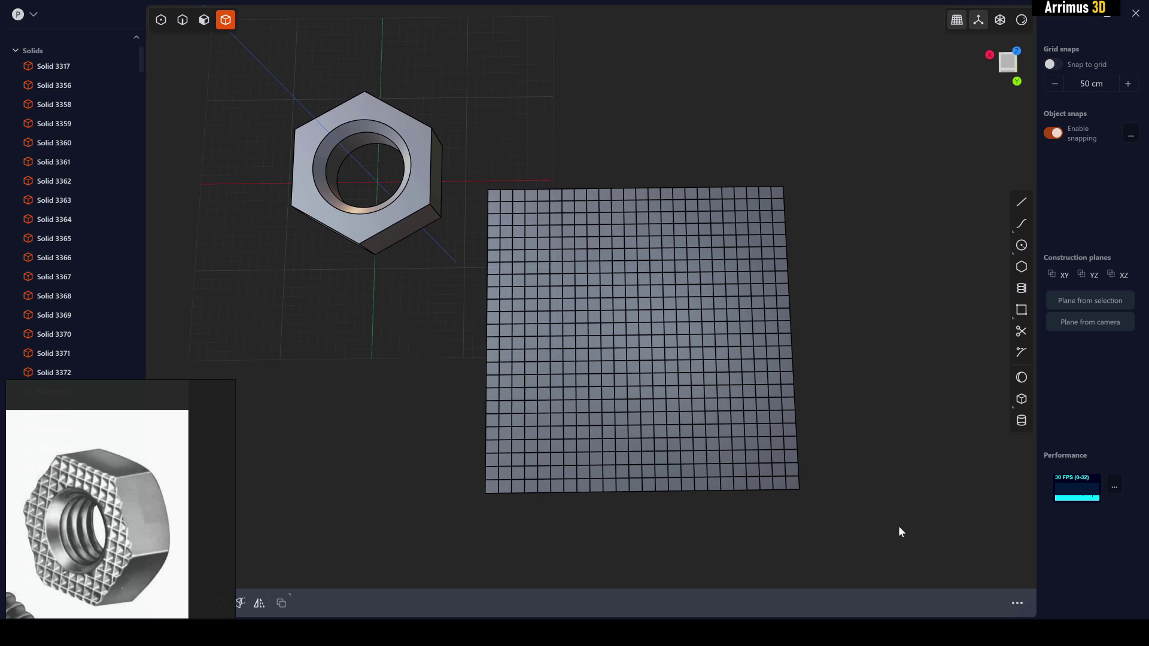
Delete the surplus outer rows and columns of tapered solids, keeping a 15 by 15 grid
left_click_drag(889, 536, 454, 416)
key("Delete")
left_click_drag(878, 157, 682, 429)
key("Delete")
left_click_drag(770, 173, 515, 415)
left_click_drag(754, 439, 475, 386)
key("Delete")
Select the whole grid of tapered solids and move it horizontally until it covers the hex nut
left_click_drag(789, 154, 478, 386)
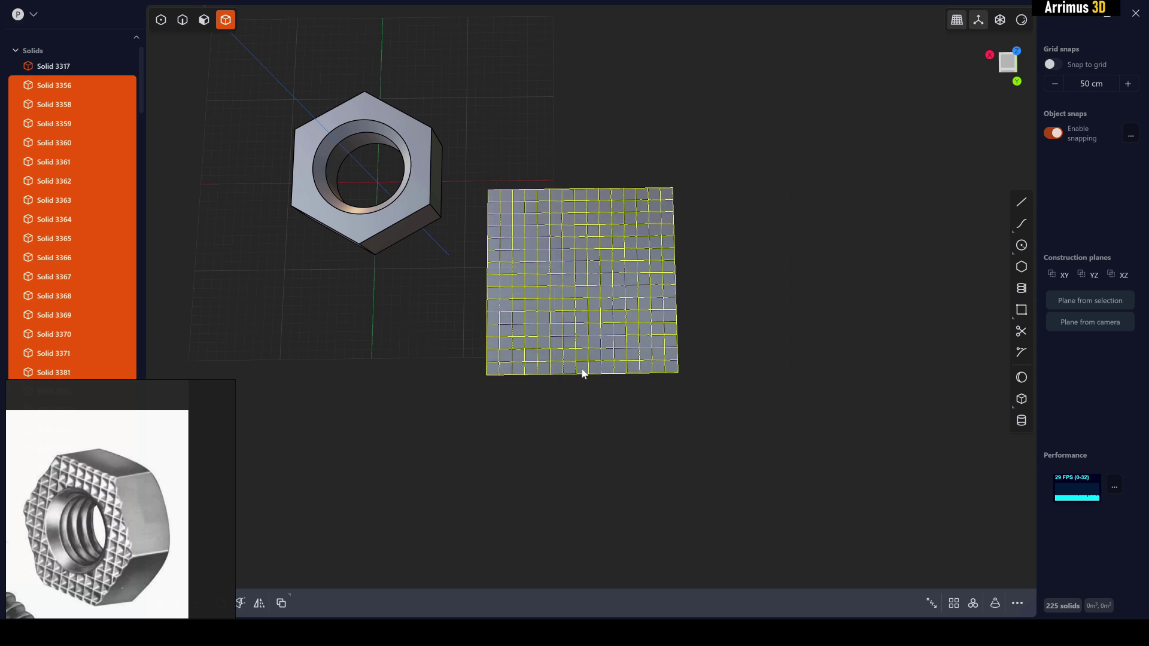
middle_click_drag(539, 336, 679, 412)
key("g")
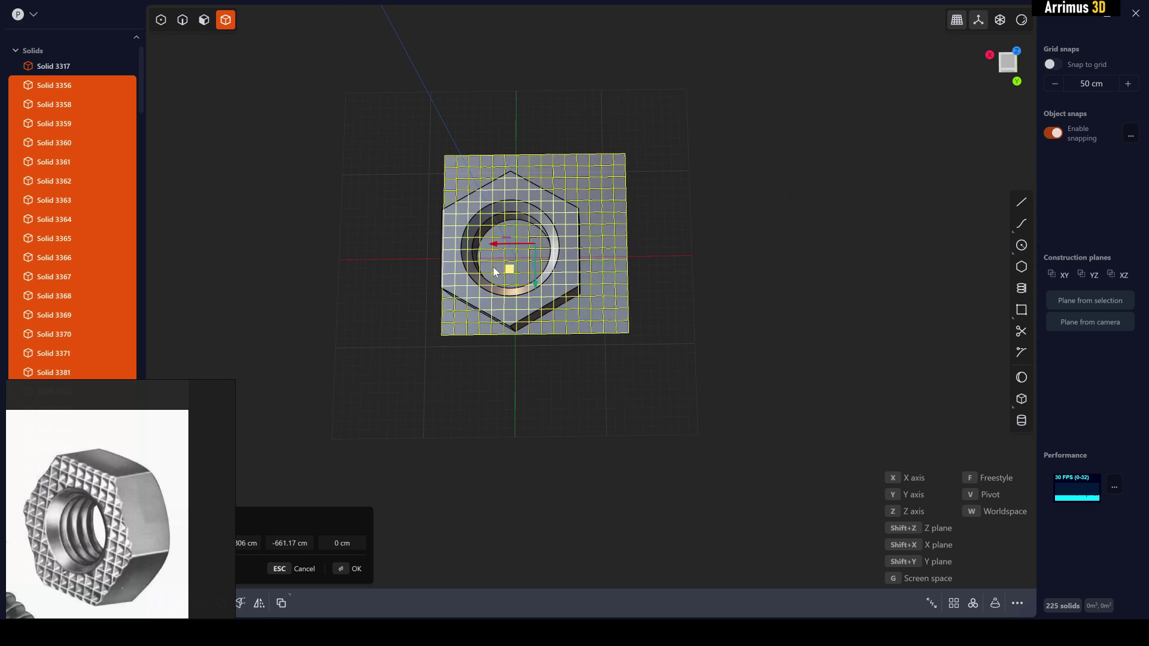
left_click_drag(467, 274, 471, 274)
right_click(670, 285)
Raise the grid about 282 cm along Z to the top face of the nut
middle_click_drag(670, 286, 665, 255)
scroll(589, 258, "up", 7)
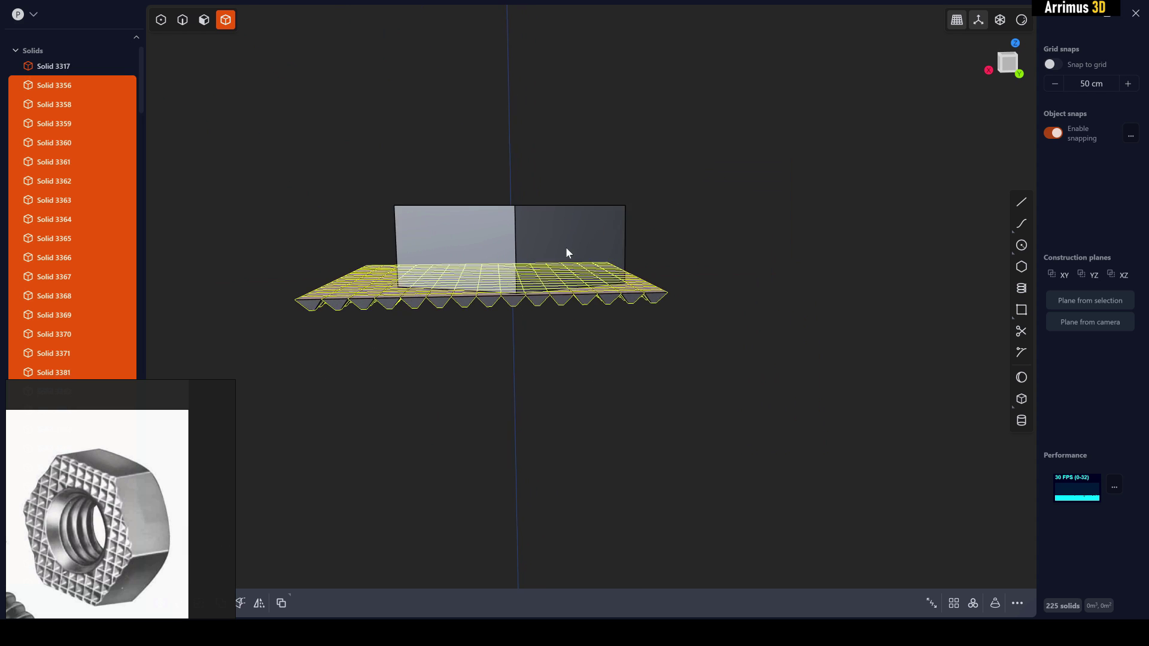
key("g")
key("z")
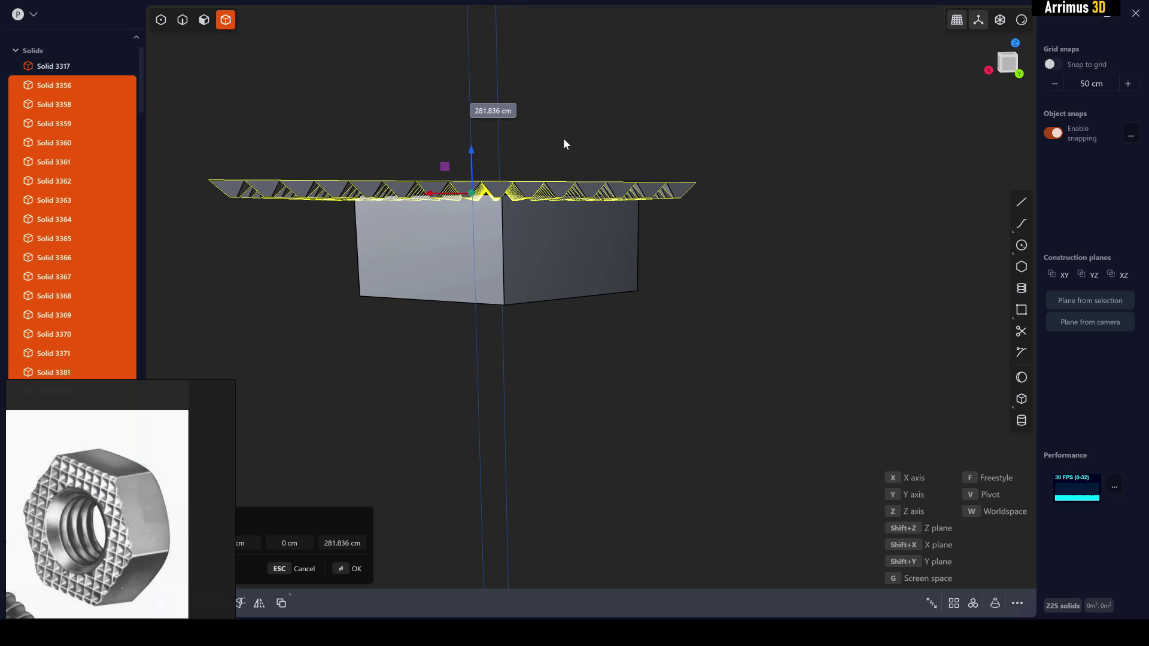
left_click(582, 141)
Lower the grid about 16 cm along Z so its tapered tips sink into the nut's top face
right_click_drag(583, 141, 546, 194)
scroll(546, 193, "up", 3)
key("m")
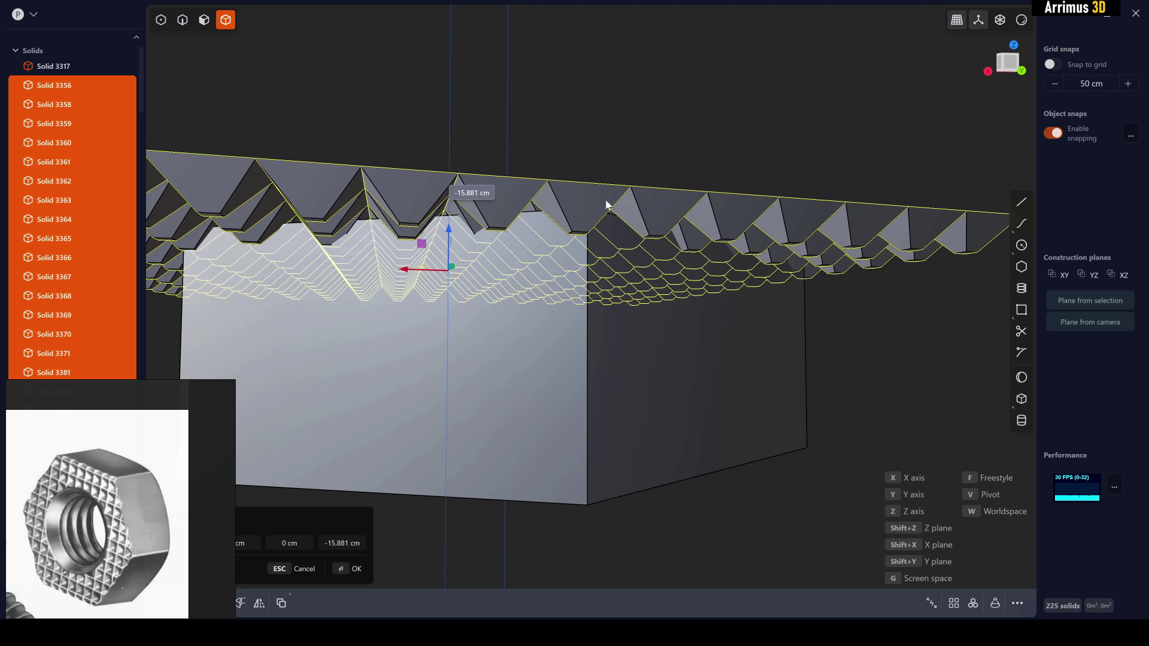
left_click(611, 196)
right_click(634, 159)
scroll(633, 159, "down", 3)
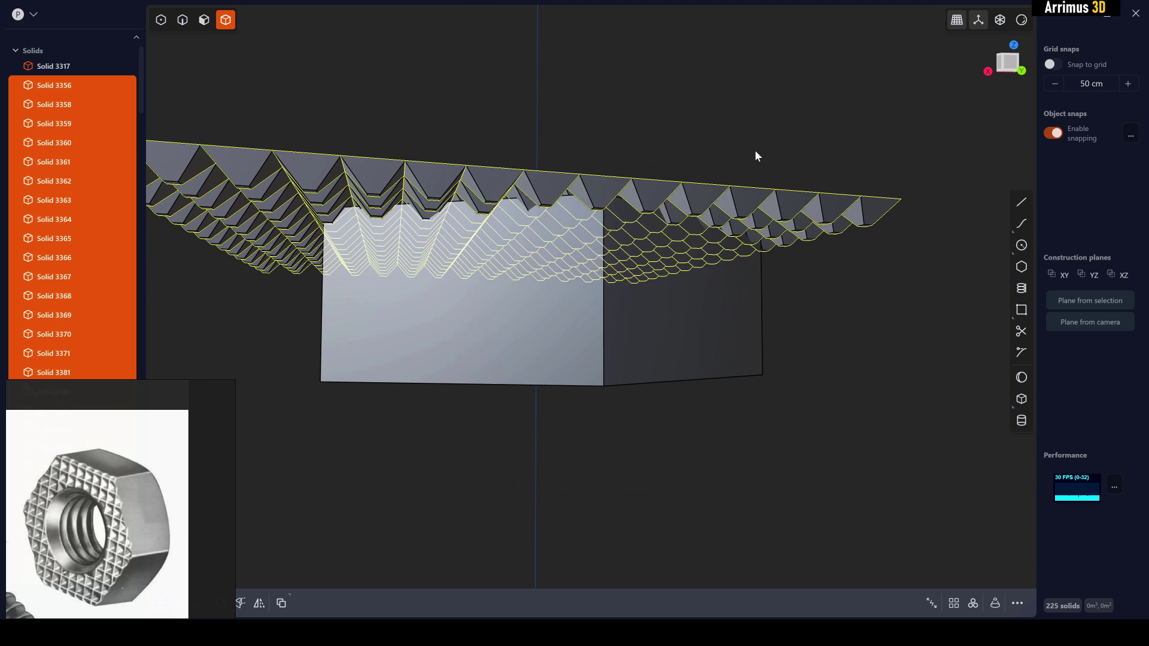
left_click(755, 151)
Subtract the grid of tapered solids from the nut with a Boolean difference, keeping the tools
right_click_drag(755, 150, 710, 181)
scroll(711, 191, "down", 4)
left_click(656, 316)
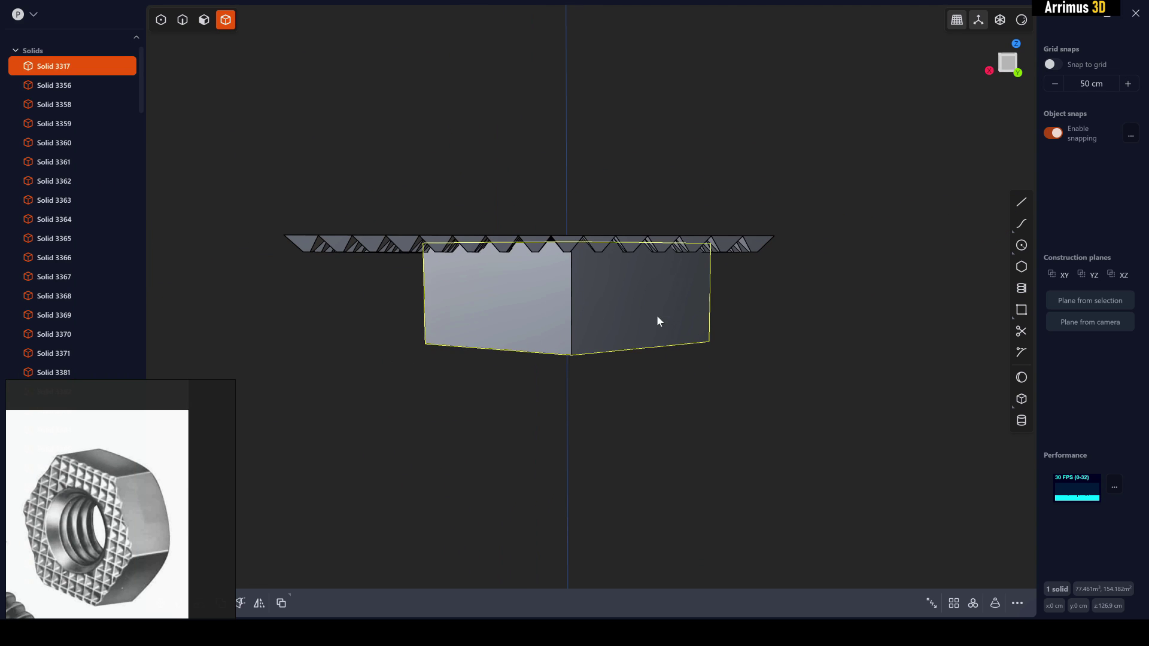
left_click_drag(864, 155, 323, 309)
right_click_drag(564, 233, 642, 263)
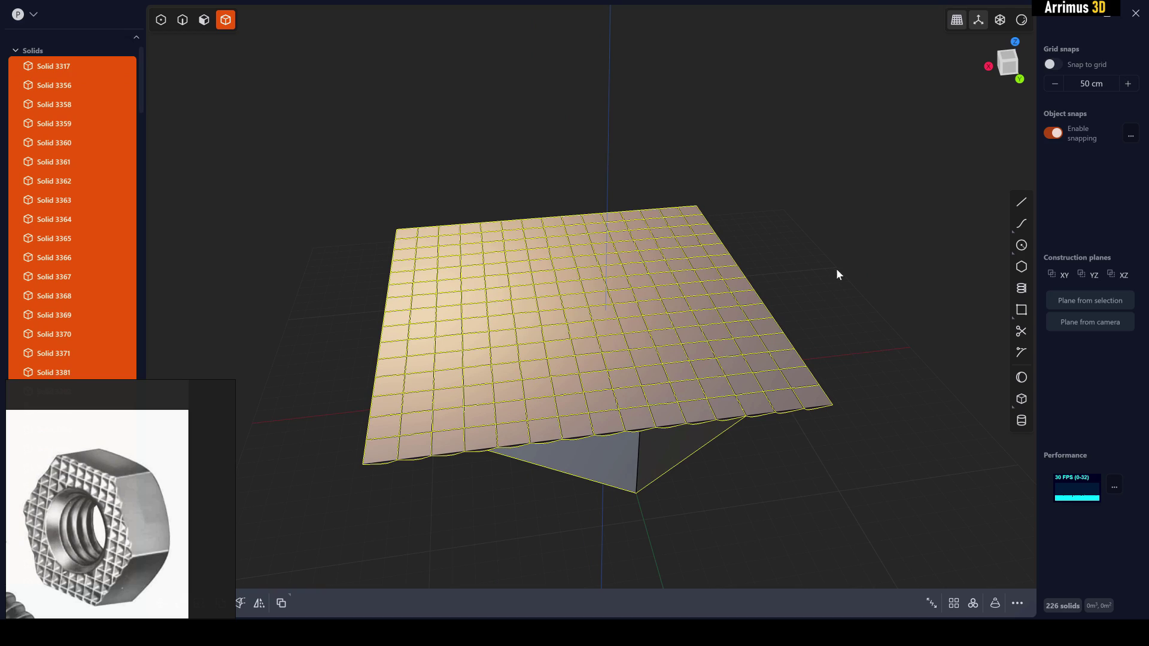
right_click_drag(833, 271, 788, 310)
right_click_drag(571, 388, 648, 312)
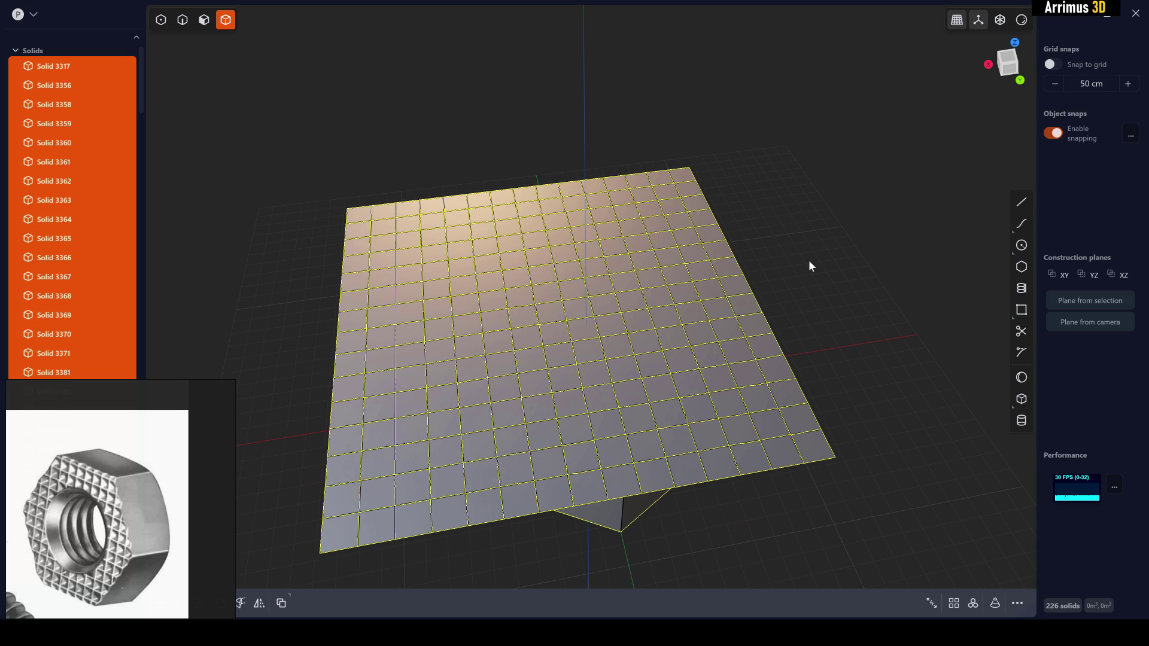
key("q")
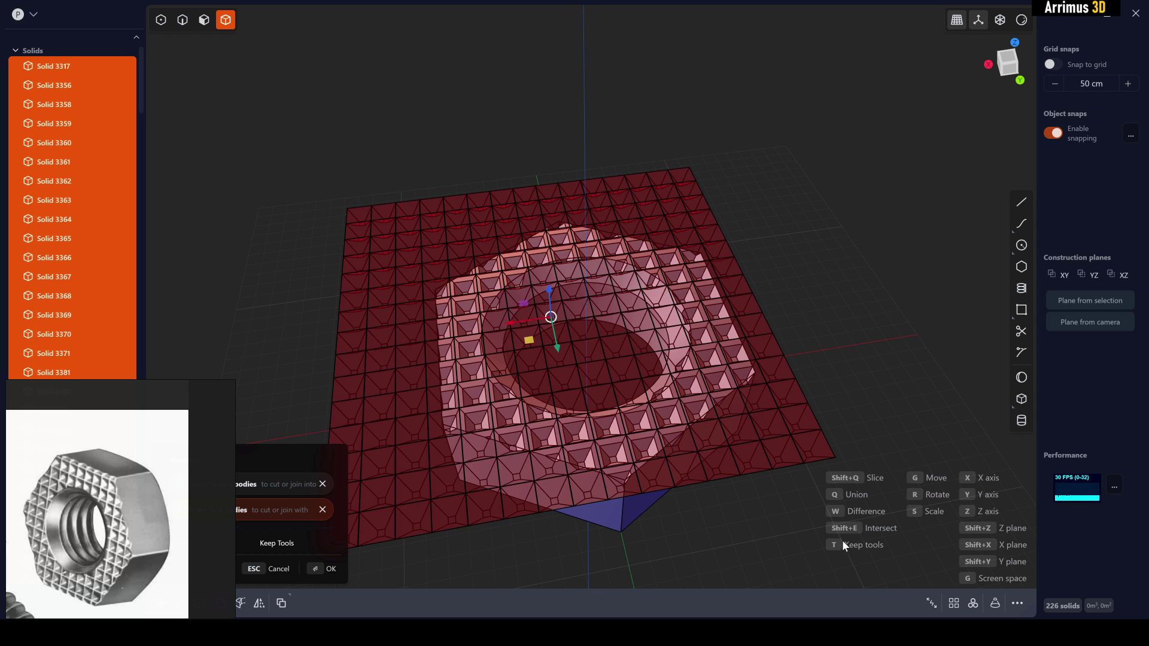
key("Return")
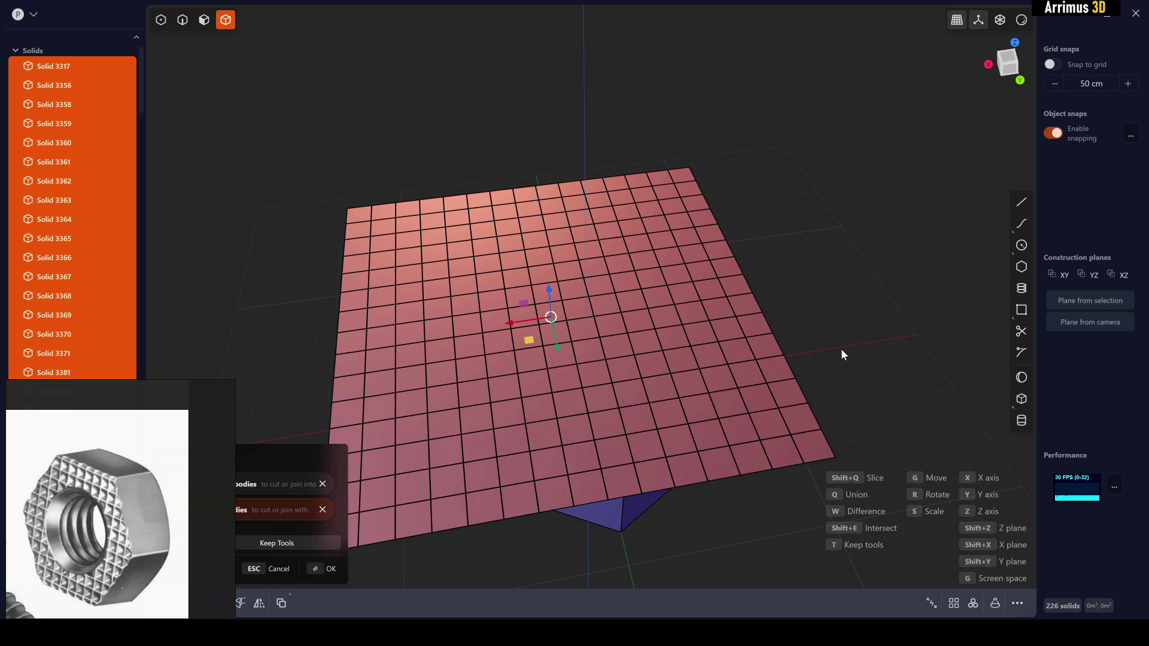
Select only the grid of tapered solids and move it along Y clear of the nut
middle_click_drag(594, 349, 746, 283)
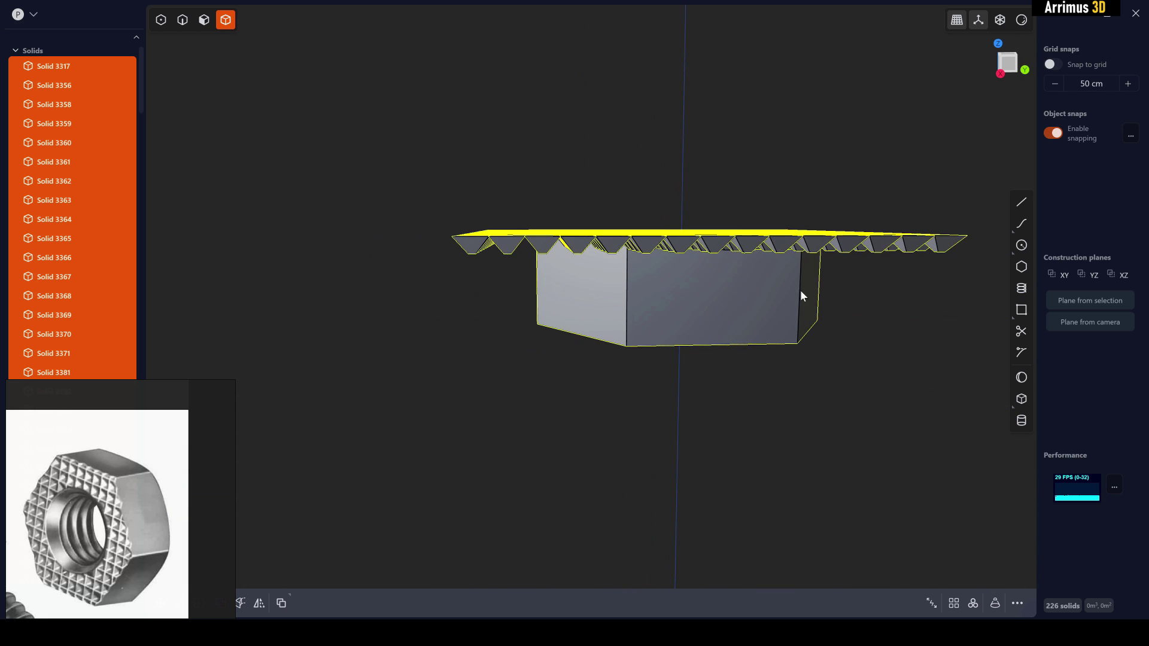
key("Escape")
right_click_drag(784, 288, 754, 272)
left_click_drag(405, 141, 926, 278)
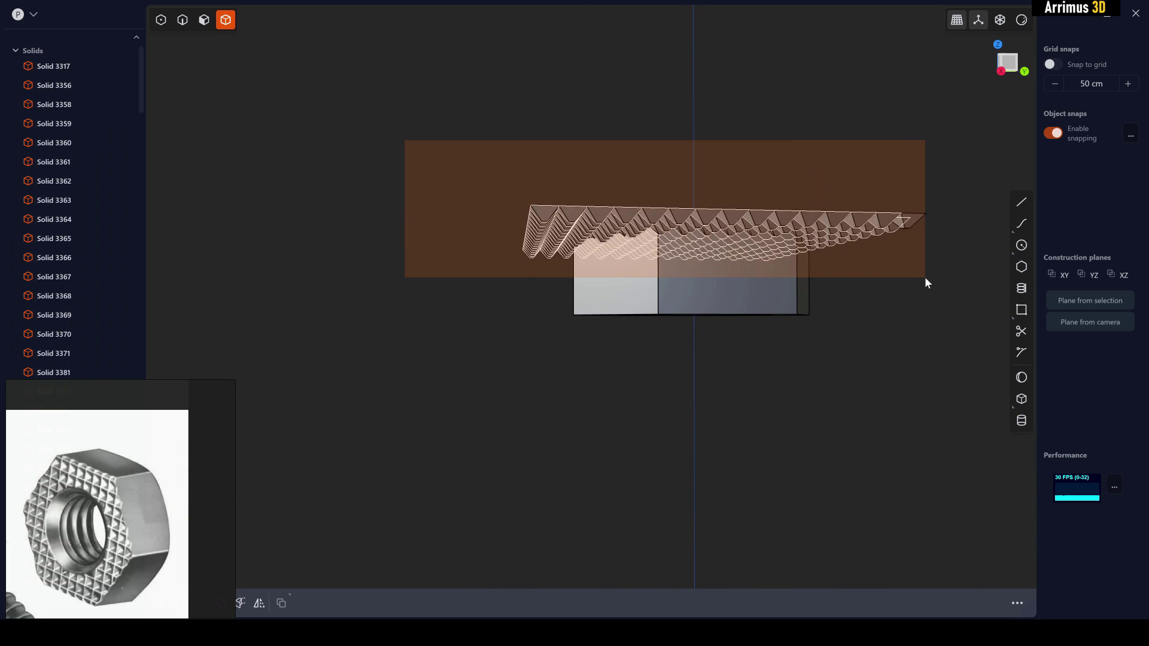
middle_click_drag(875, 286, 862, 292)
left_click(916, 317)
middle_click_drag(916, 317, 922, 299)
left_click_drag(363, 161, 931, 295)
middle_click_drag(812, 263, 740, 286)
key("g")
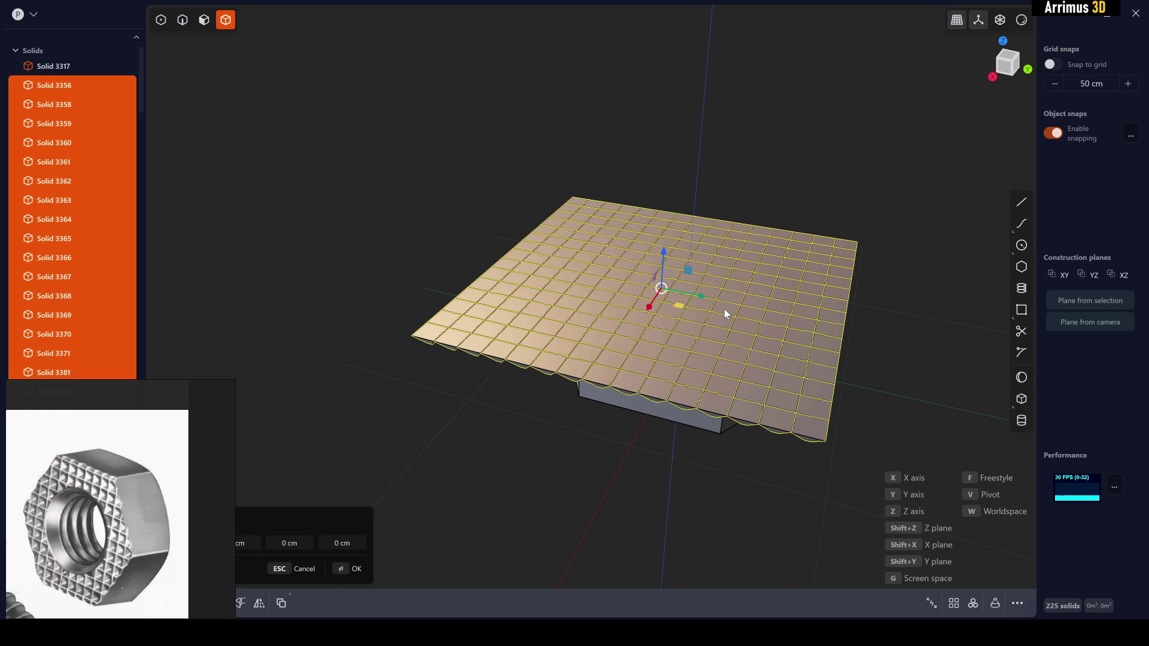
key("y")
left_click_drag(582, 254, 393, 219)
right_click(645, 194)
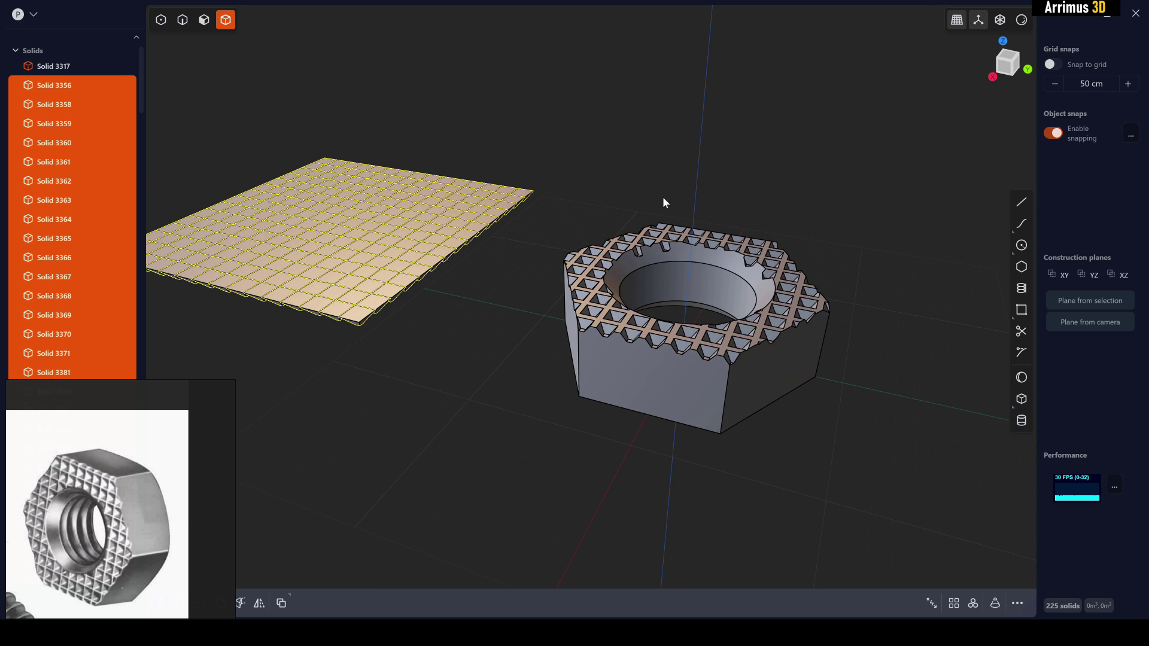
left_click(755, 203)
Delete the faces of the small leftover notch cut into the hole's chamfer near the front of the nut
right_click_drag(755, 202, 523, 382)
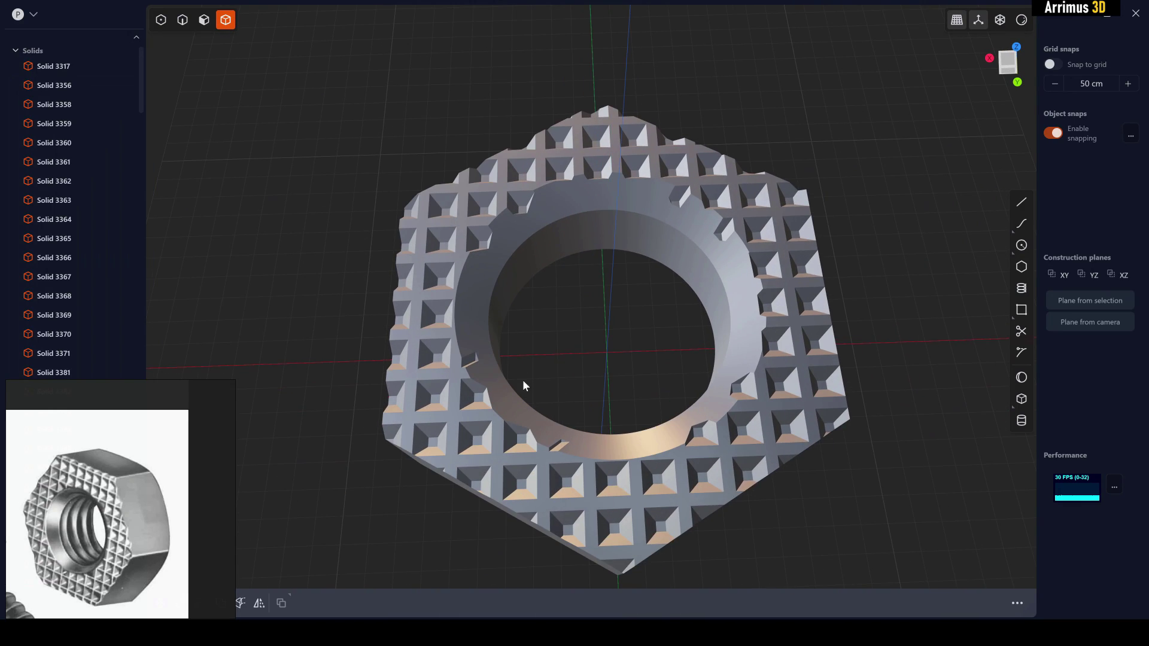
scroll(565, 390, "up", 3)
scroll(616, 444, "up", 5)
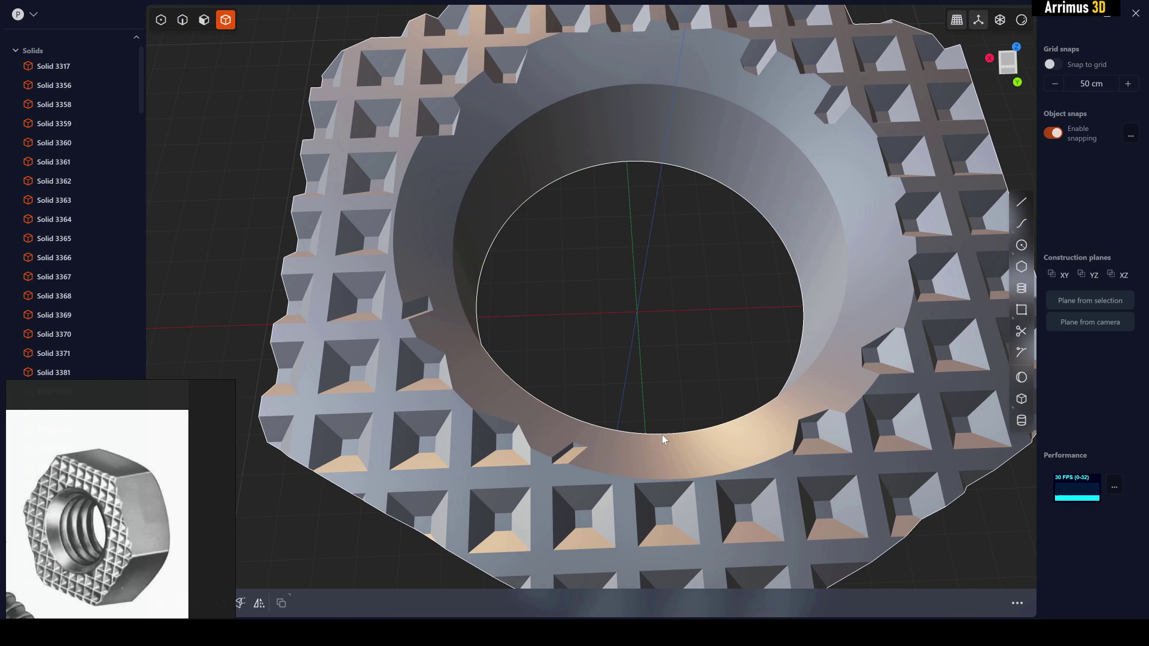
scroll(673, 435, "up", 2)
key("3")
scroll(296, 235, "up", 2)
middle_click_drag(296, 235, 277, 74)
scroll(421, 234, "up", 2)
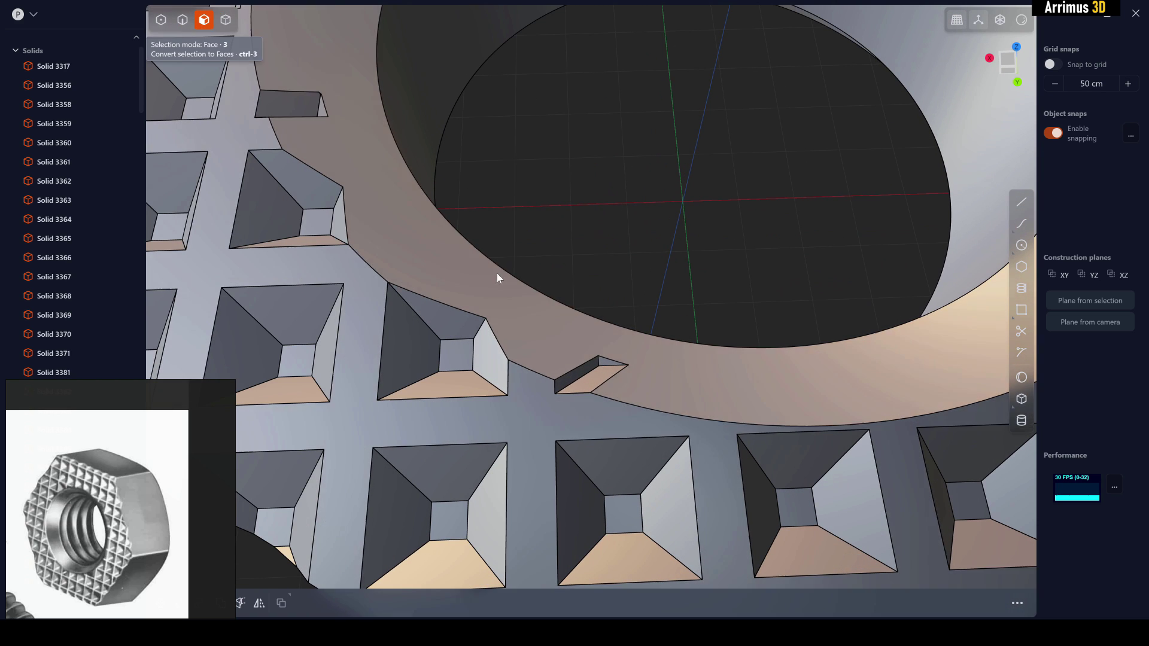
scroll(639, 461, "up", 3)
double_click(641, 463)
key("Delete")
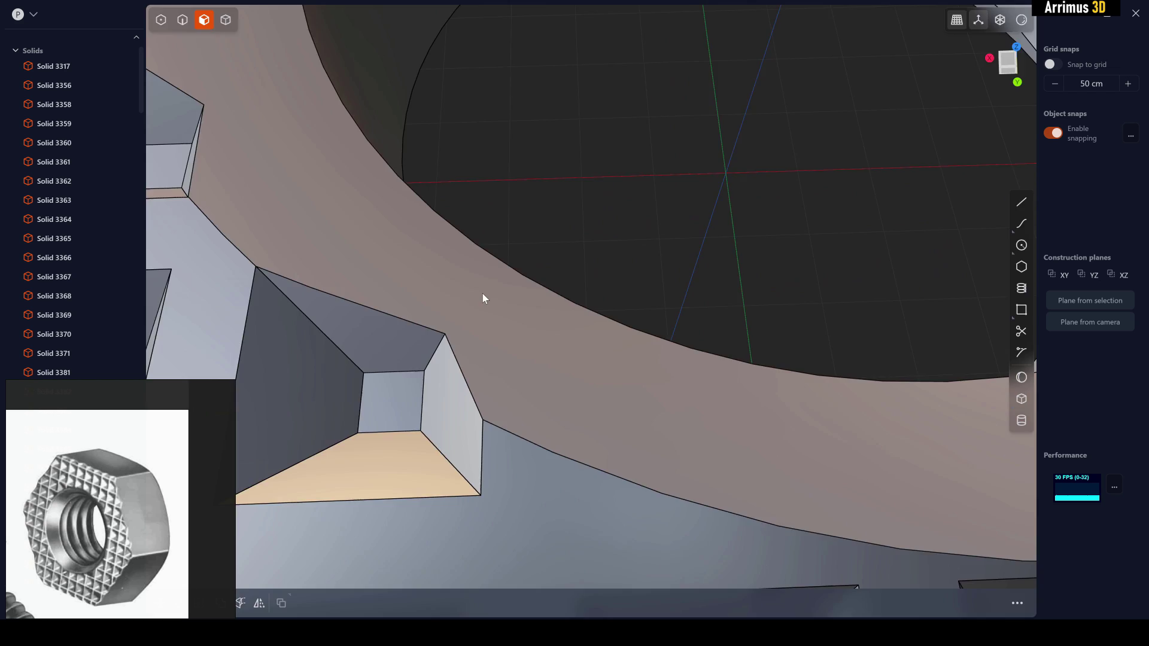
Remove the small leftover notch on the left side of the hole's chamfer by deleting its faces
scroll(483, 290, "down", 4)
middle_click_drag(503, 211, 472, 282)
left_click(534, 181)
key("Delete")
middle_click_drag(546, 186, 532, 299)
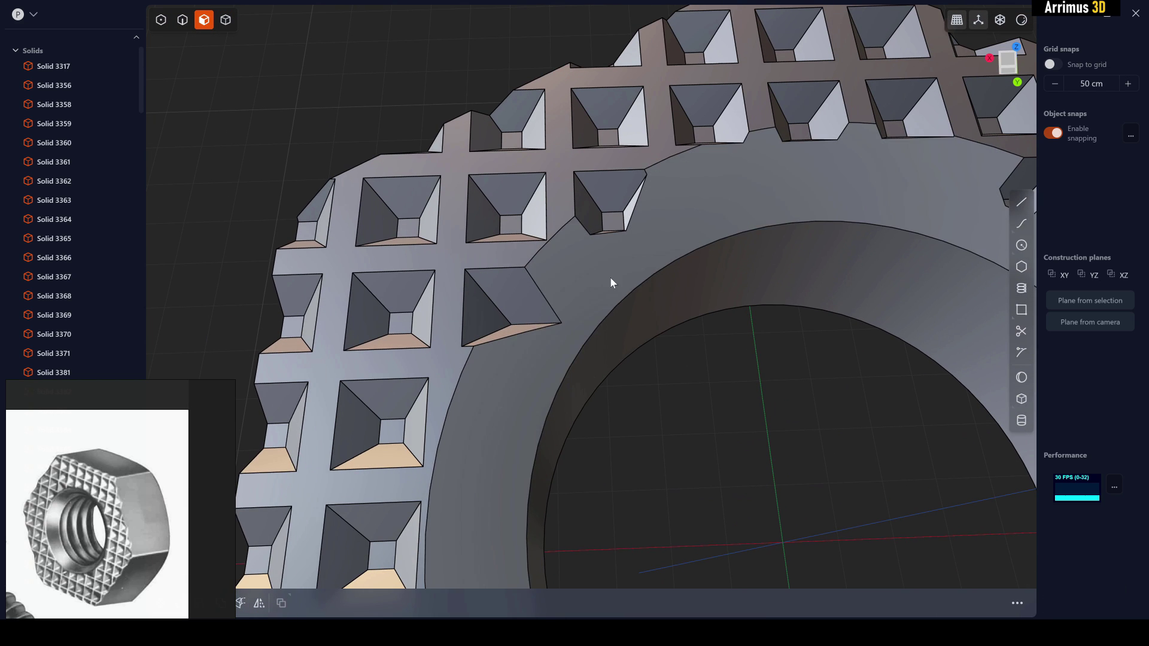
Undo the last edit and delete the small bottom and side faces of the notch on the upper-left edge of the hole's chamfer
key("ctrl+z")
middle_click_drag(611, 244, 606, 388)
left_click(593, 394)
key("Delete")
left_click(626, 376)
key("Delete")
middle_click_drag(656, 410, 768, 281)
scroll(628, 315, "down", 5)
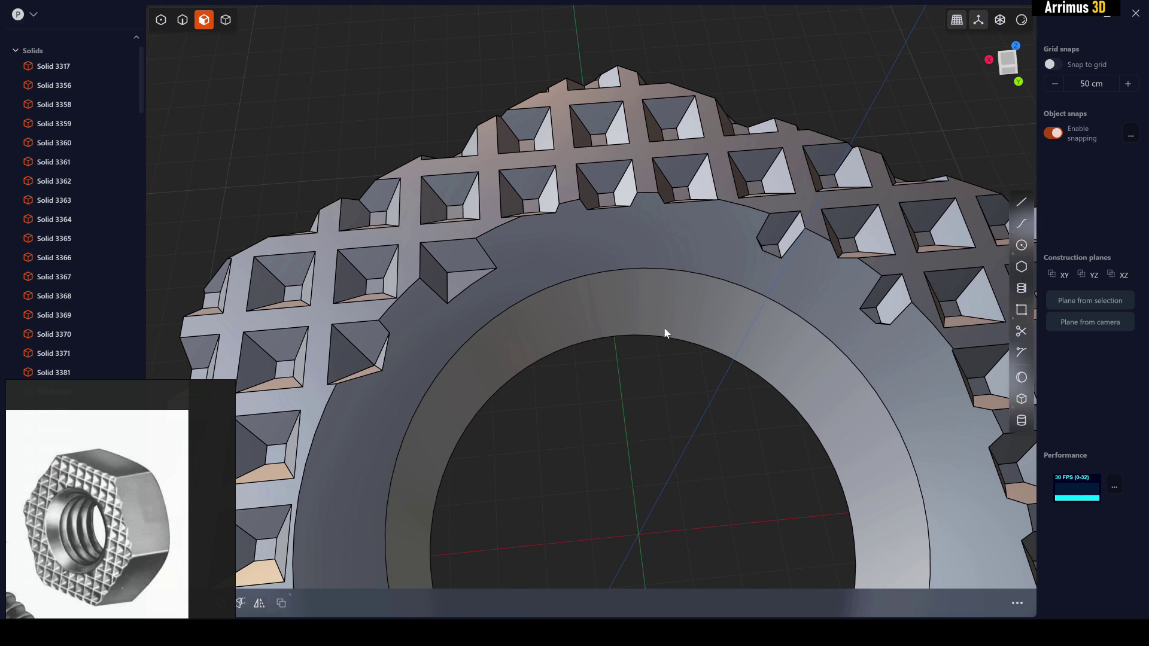
key("f")
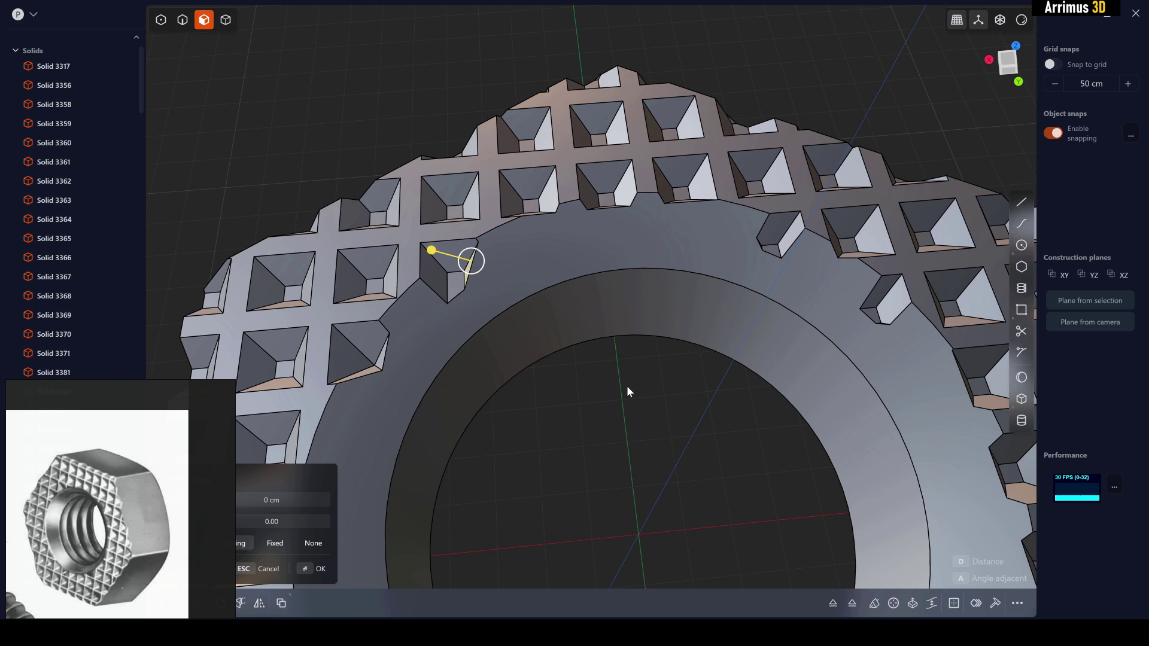
key("Escape")
Delete the three faces of the lower of the two small notches on the upper-right part of the hole's chamfer
mouse_move(620, 403)
middle_mouse_down()
mouse_move(723, 359)
mouse_move(708, 395)
mouse_move(631, 386)
middle_mouse_up()
scroll(630, 382, "up", 4)
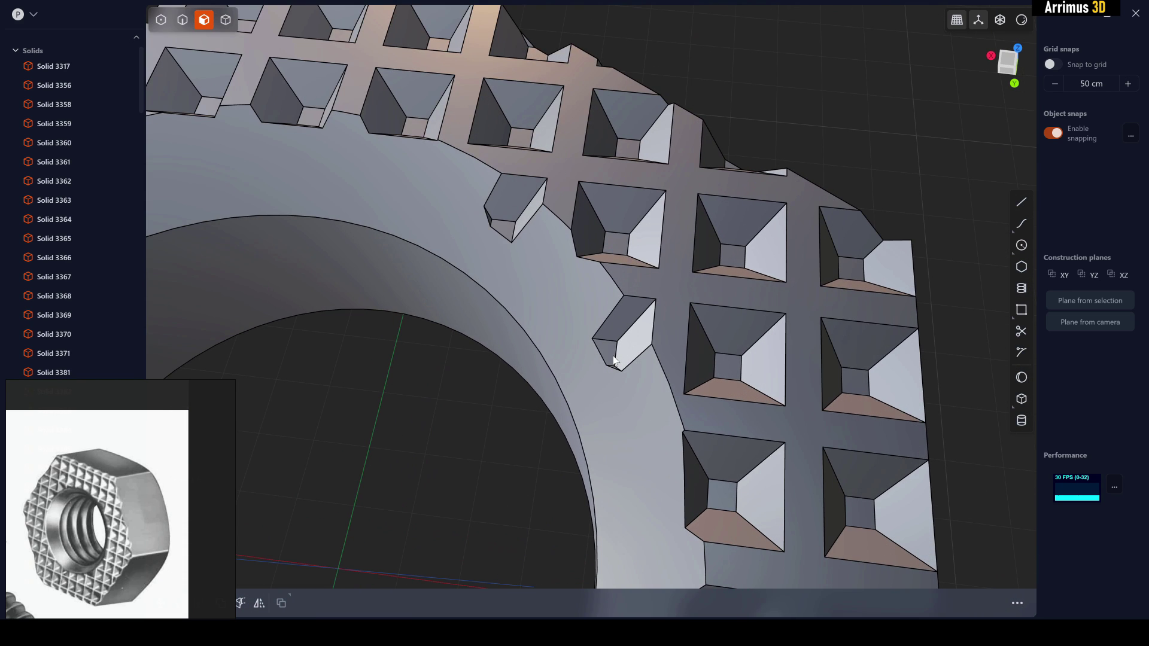
left_click(603, 363)
left_click(607, 347, "shift")
left_click(615, 353, "shift")
key("Delete")
middle_click_drag(514, 233, 564, 265, "shift")
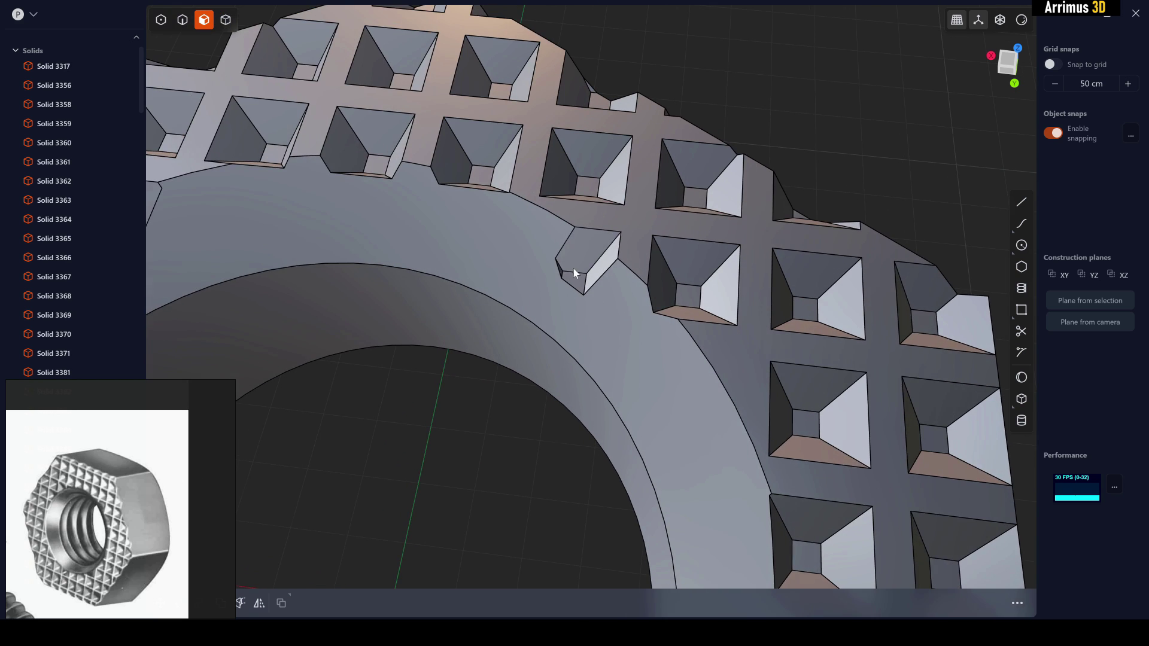
Remove the other small notch on the upper-right part of the hole's chamfer by deleting its three faces
scroll(566, 270, "up", 2)
left_click(570, 289)
left_click(580, 260, "shift")
left_click(586, 292, "shift")
key("Delete")
Delete the faces of the small isolated notch above the full pit on the lower-left edge of the hole's chamfer
scroll(622, 378, "down", 5)
middle_click_drag(662, 423, 717, 292, "shift")
scroll(747, 348, "up", 3)
middle_click_drag(491, 276, 650, 327, "shift")
middle_click_drag(581, 262, 597, 293, "shift")
scroll(598, 294, "up", 3)
left_click(595, 326)
key("Delete")
left_click(590, 328)
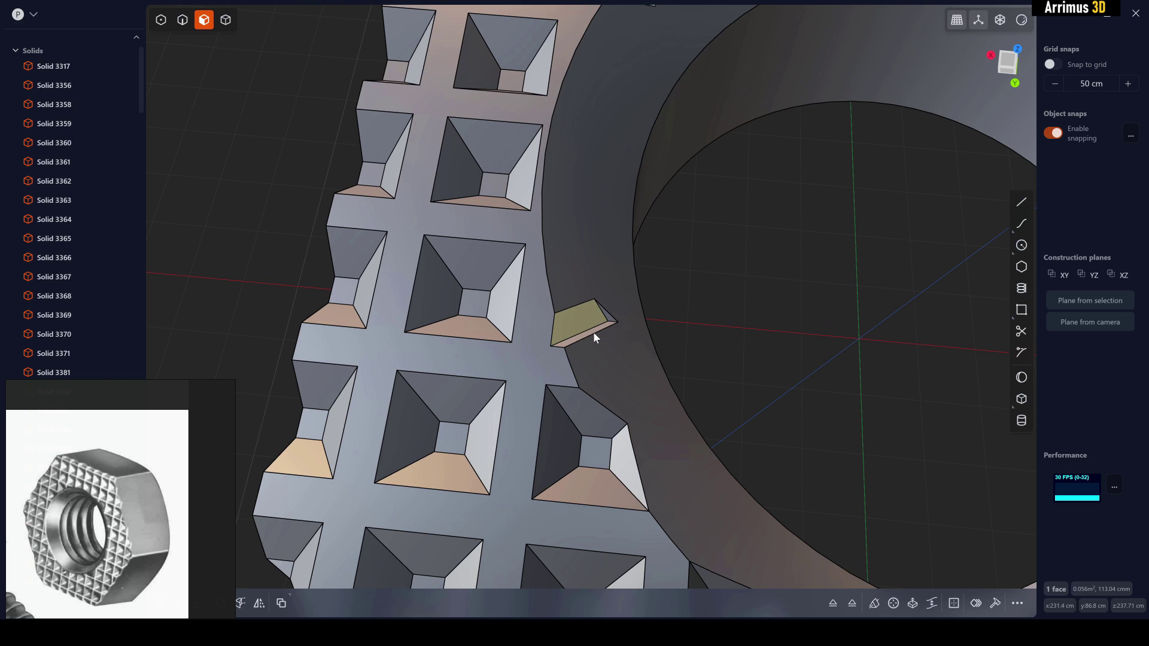
key("Delete")
scroll(785, 348, "down", 4)
middle_click_drag(899, 408, 694, 458, "shift")
scroll(731, 413, "down", 5)
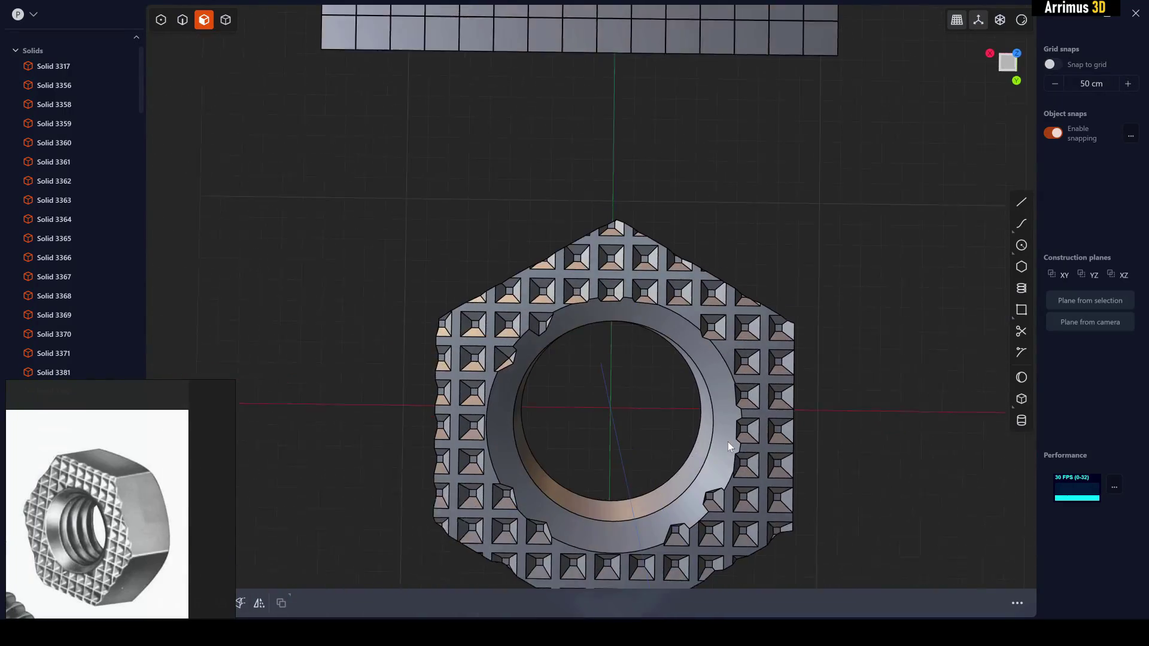